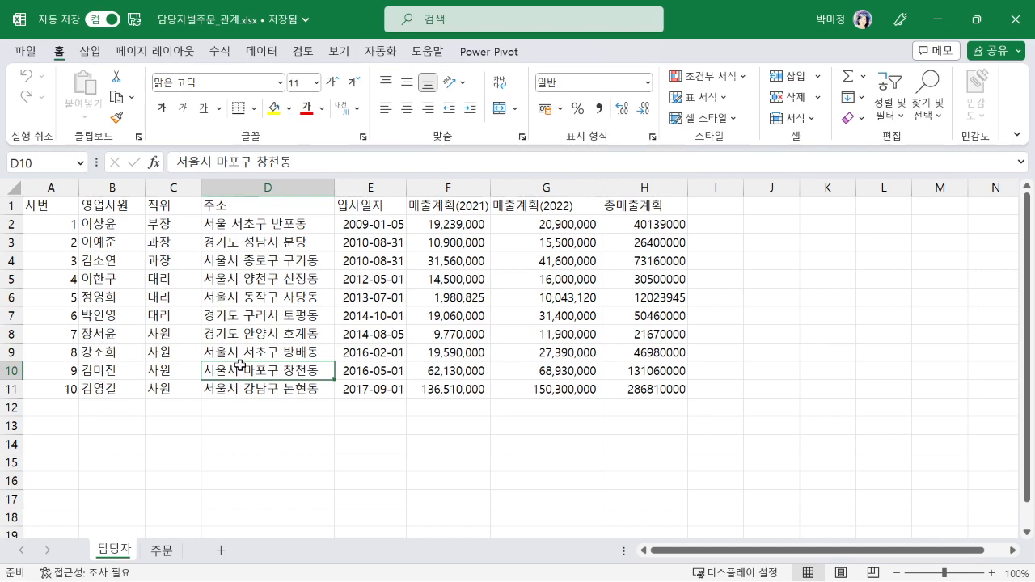
# - Compare the 담당자 and 주문 sheets, checking the 담당자 column in the orders against the staff list
pyautogui.click(159, 550)
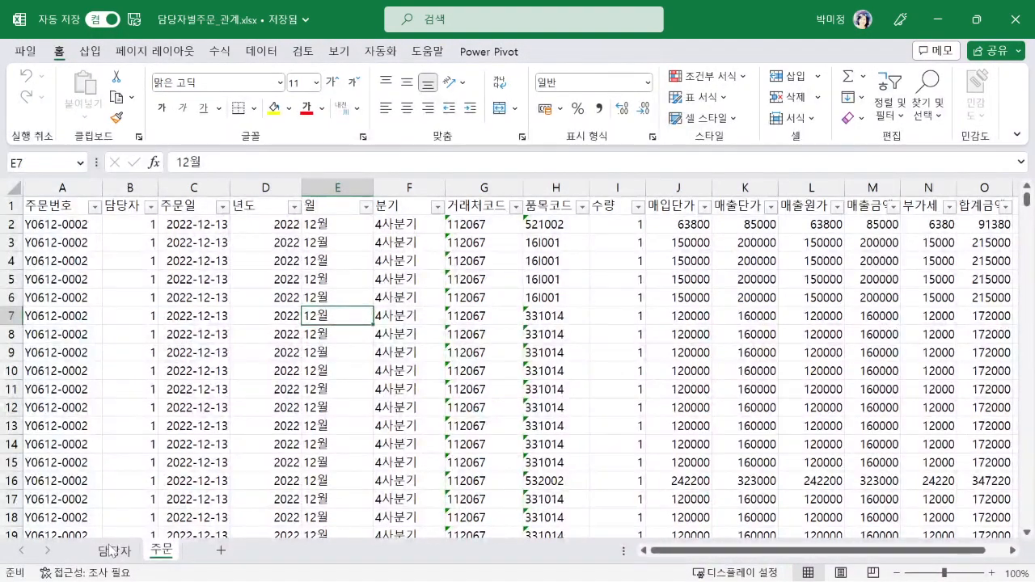
pyautogui.click(123, 188)
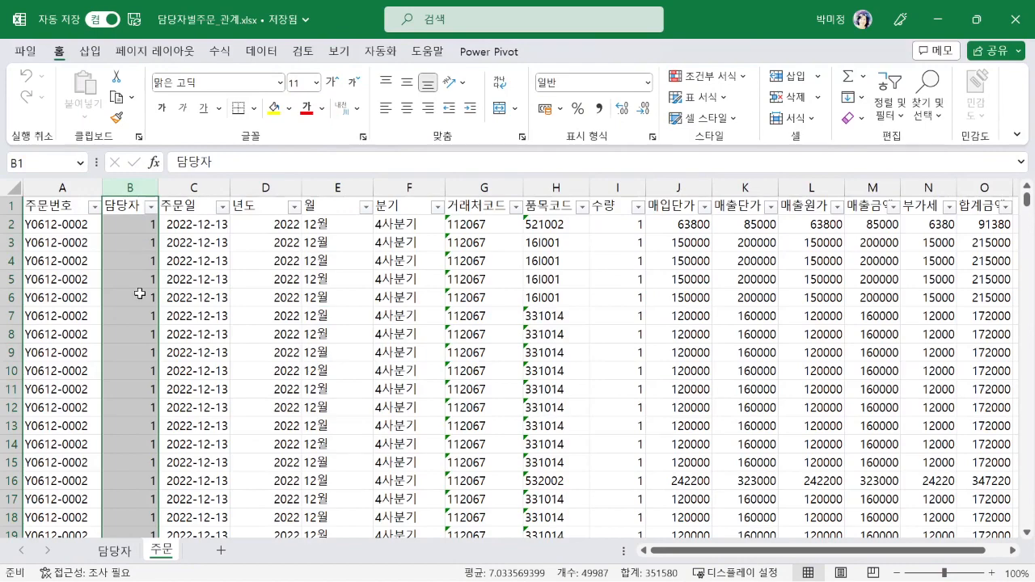
pyautogui.click(114, 551)
pyautogui.click(182, 300)
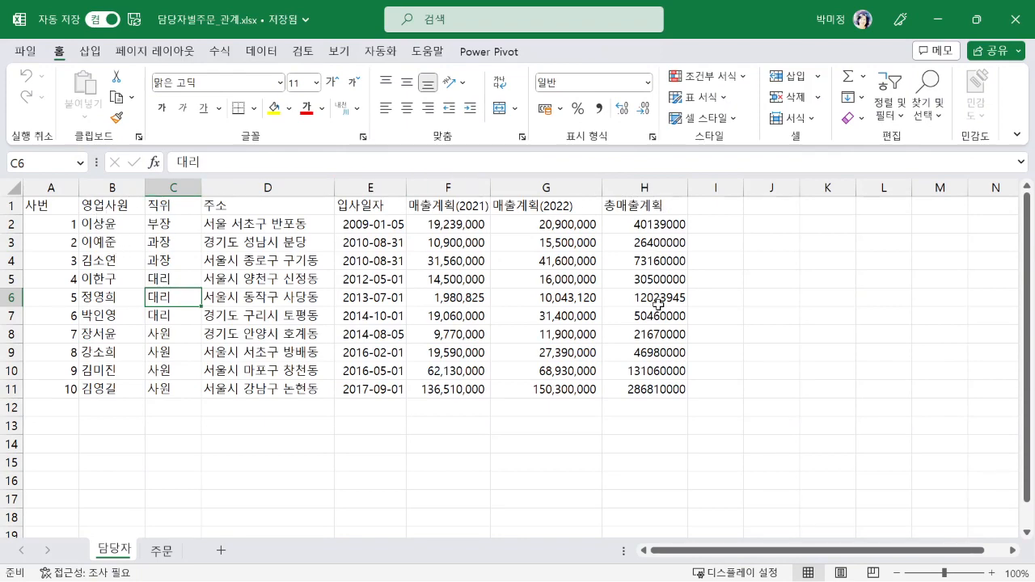
pyautogui.click(160, 552)
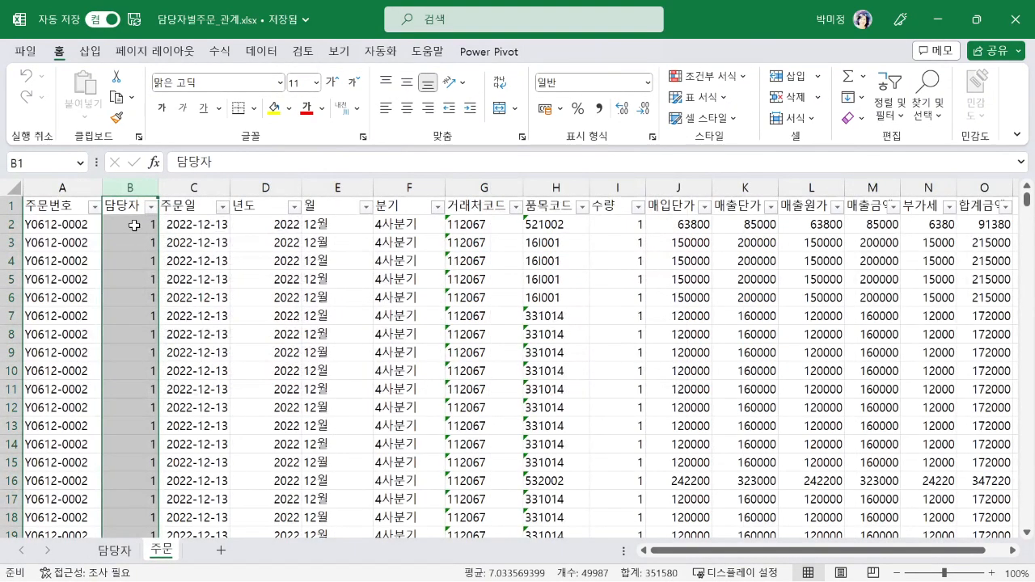
pyautogui.click(105, 549)
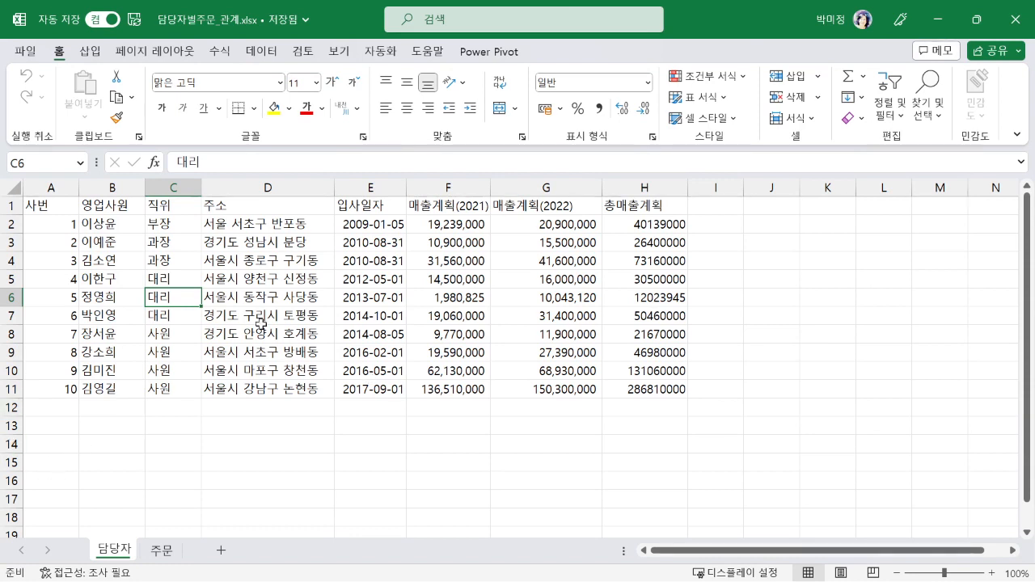
# - Convert the 담당자 sheet's data range A1:H11 into a table with headers and clear its table style
pyautogui.click(289, 293)
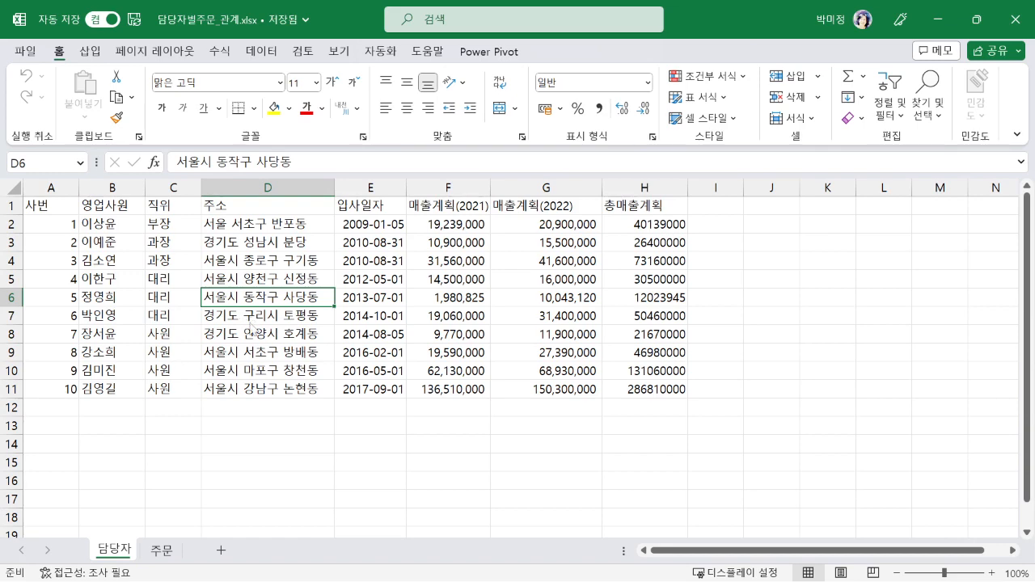
pyautogui.hotkey('ctrl', 't')
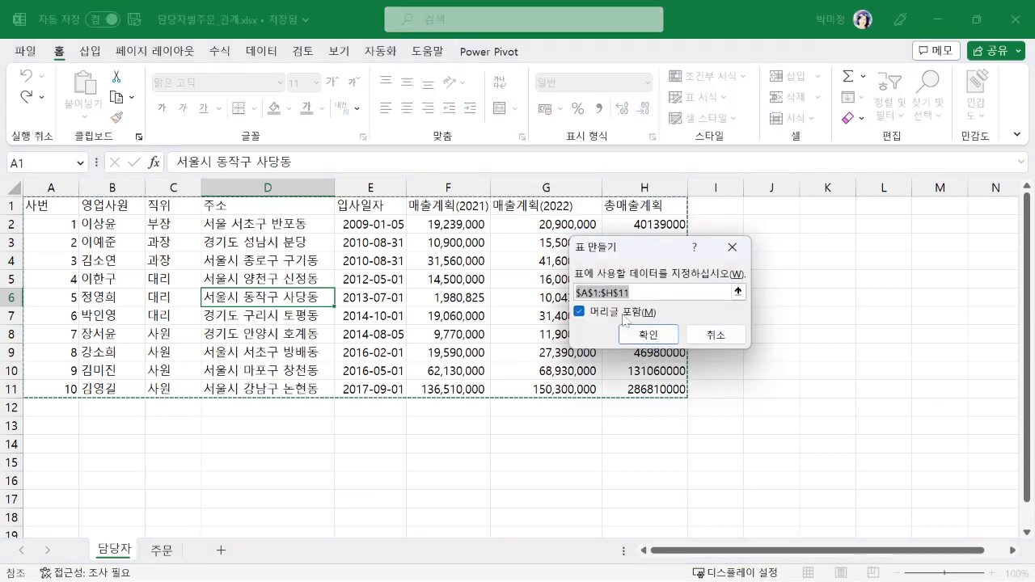
pyautogui.click(647, 334)
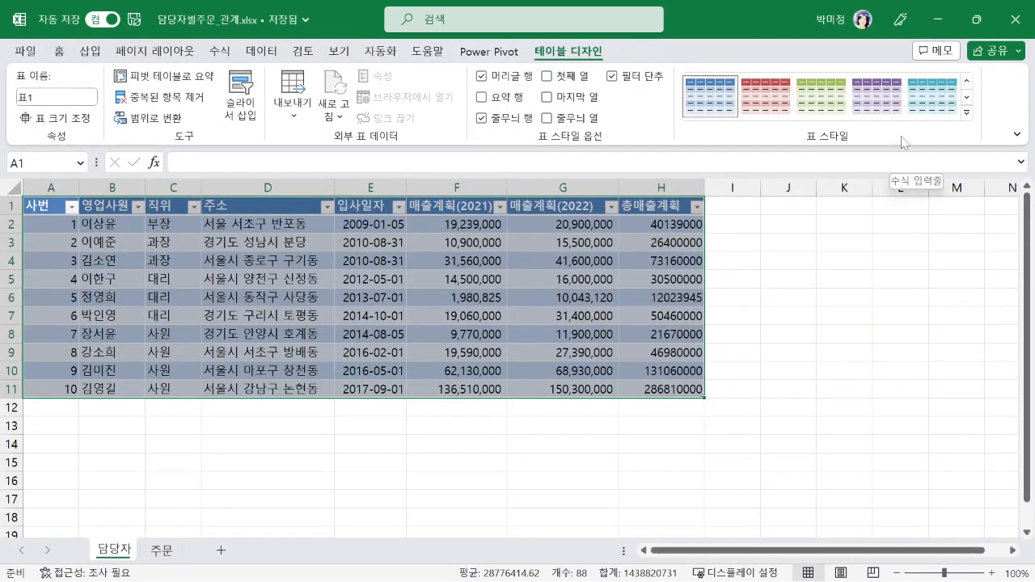
pyautogui.click(967, 113)
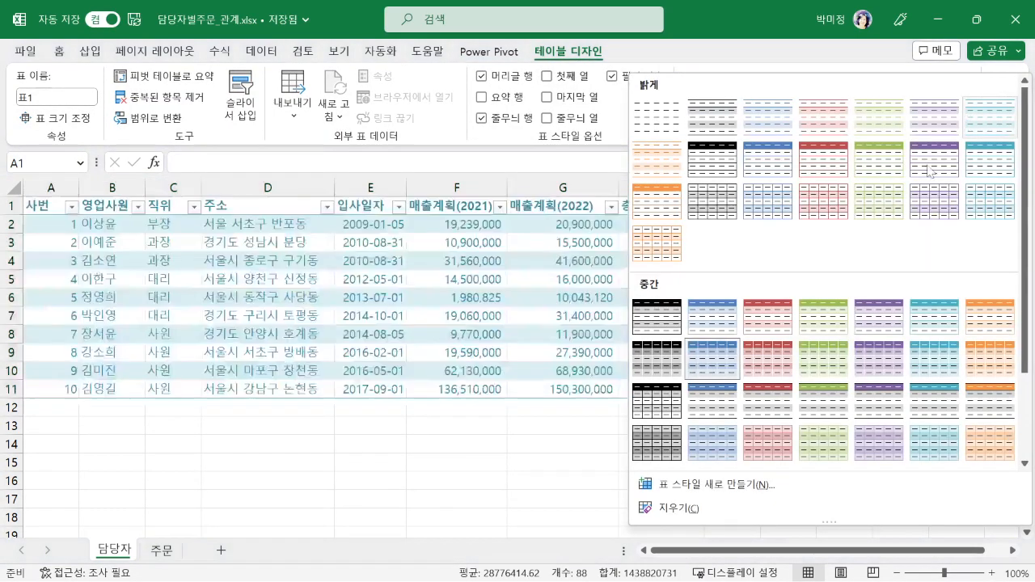
pyautogui.click(674, 508)
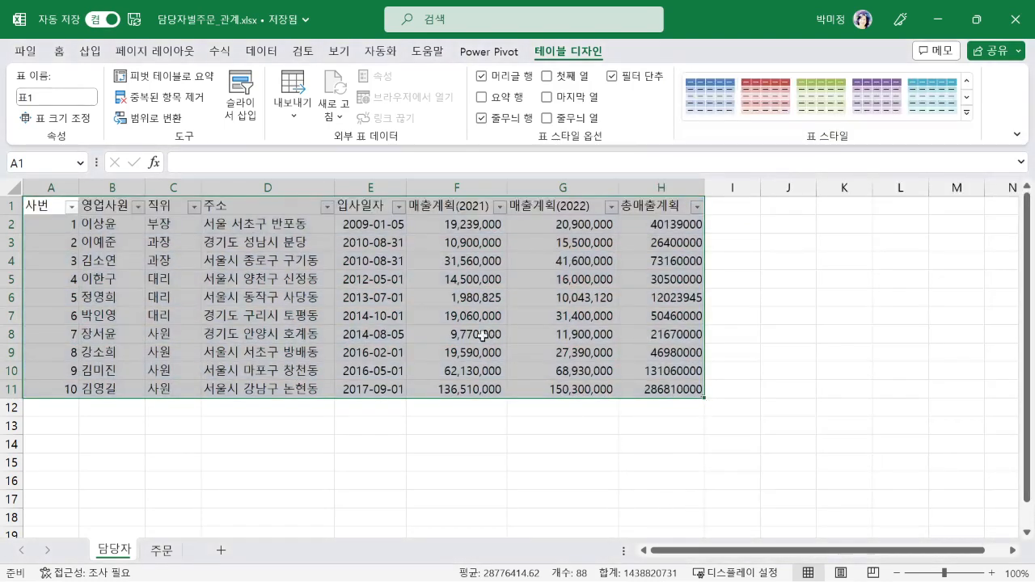
pyautogui.click(445, 281)
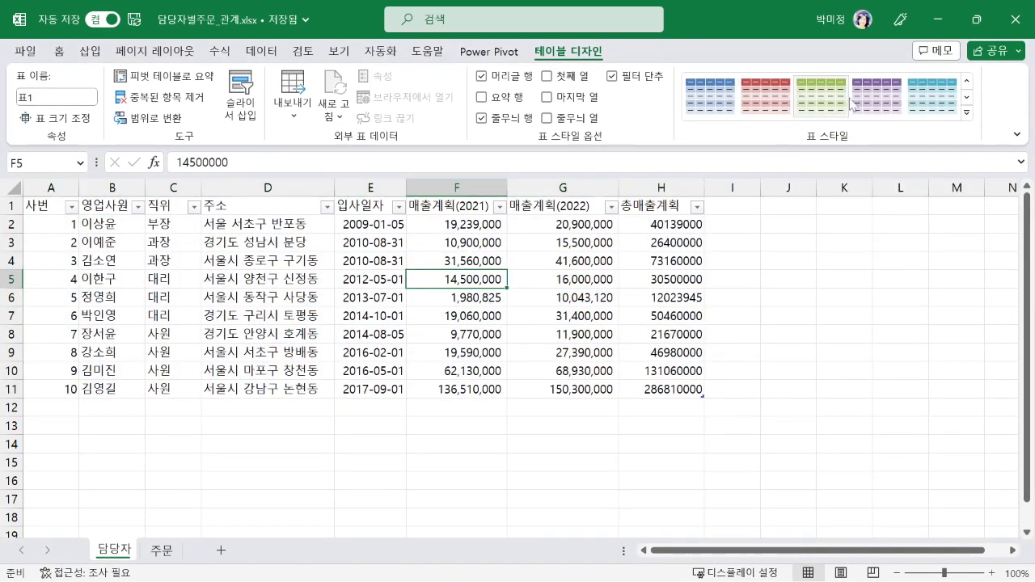
pyautogui.click(770, 110)
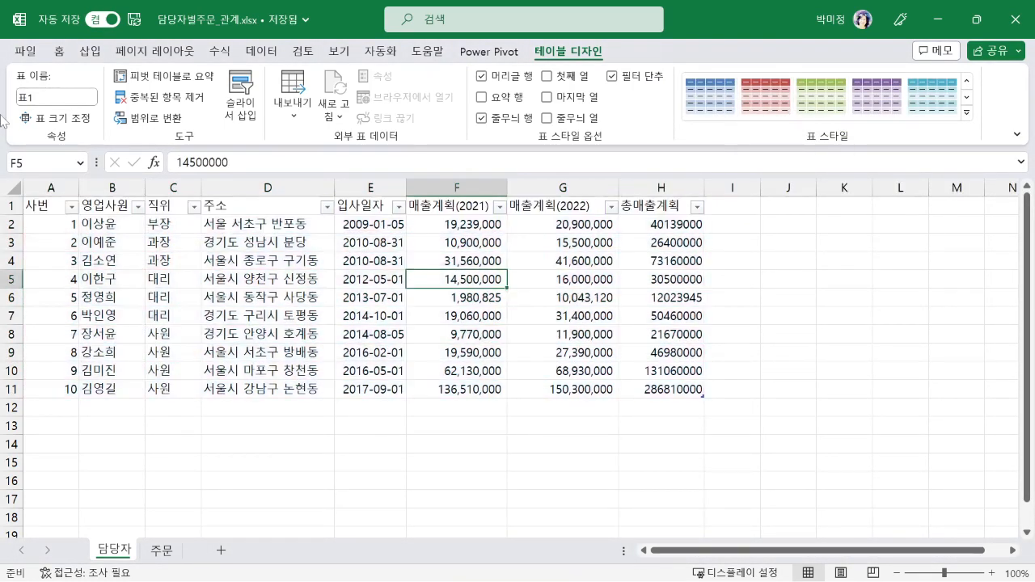
# - Name the staff table 담당자
pyautogui.click(55, 104)
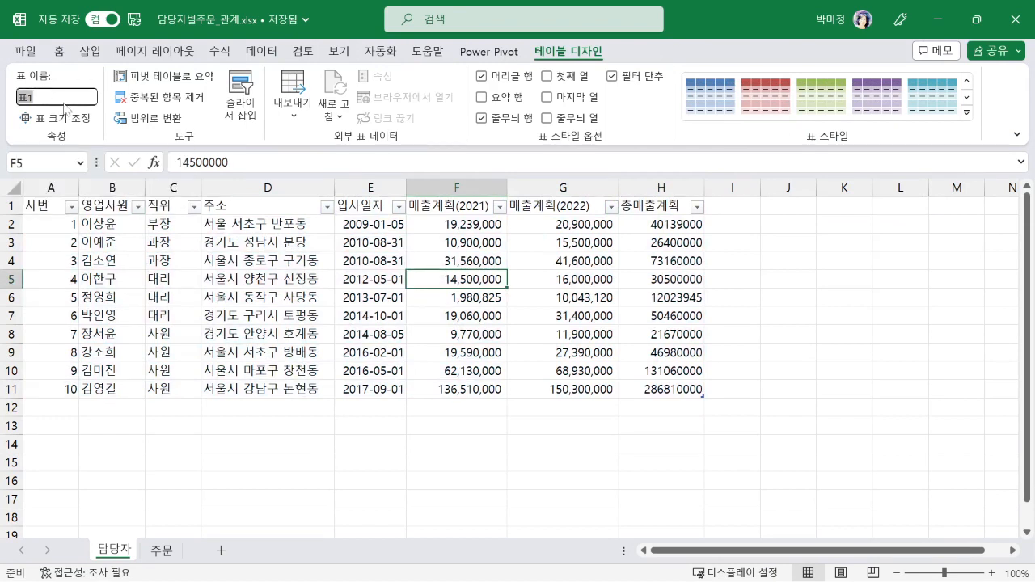
pyautogui.write('e')
pyautogui.write('당자')
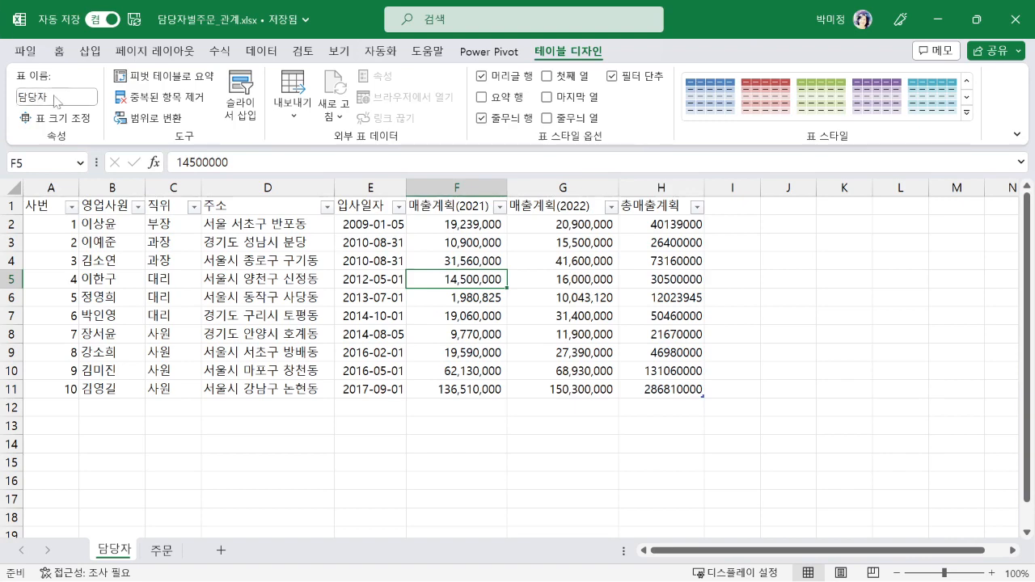
# - Convert the 주문 sheet's data range A1:O49987 into a table with headers
pyautogui.click(162, 550)
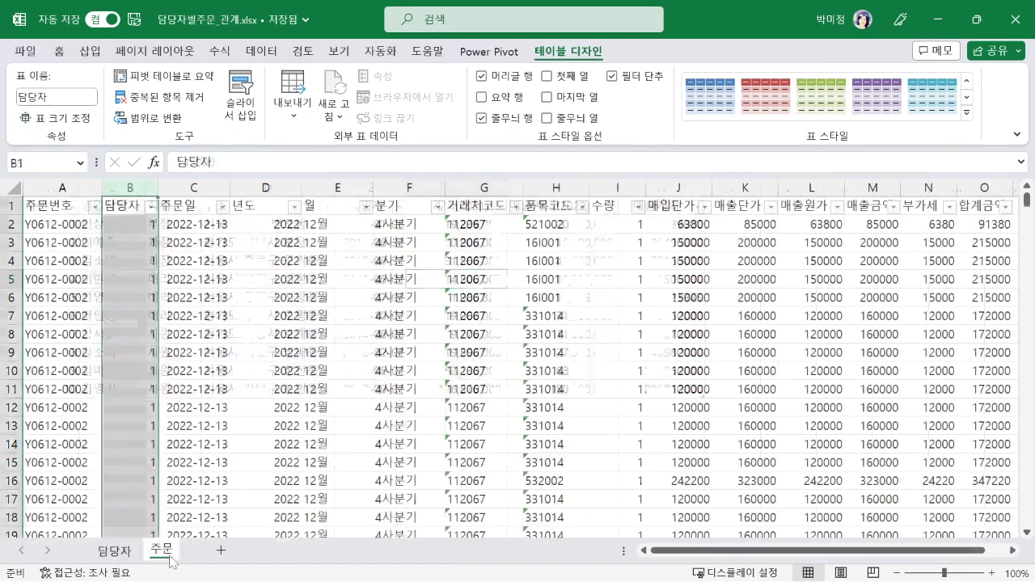
pyautogui.click(216, 315)
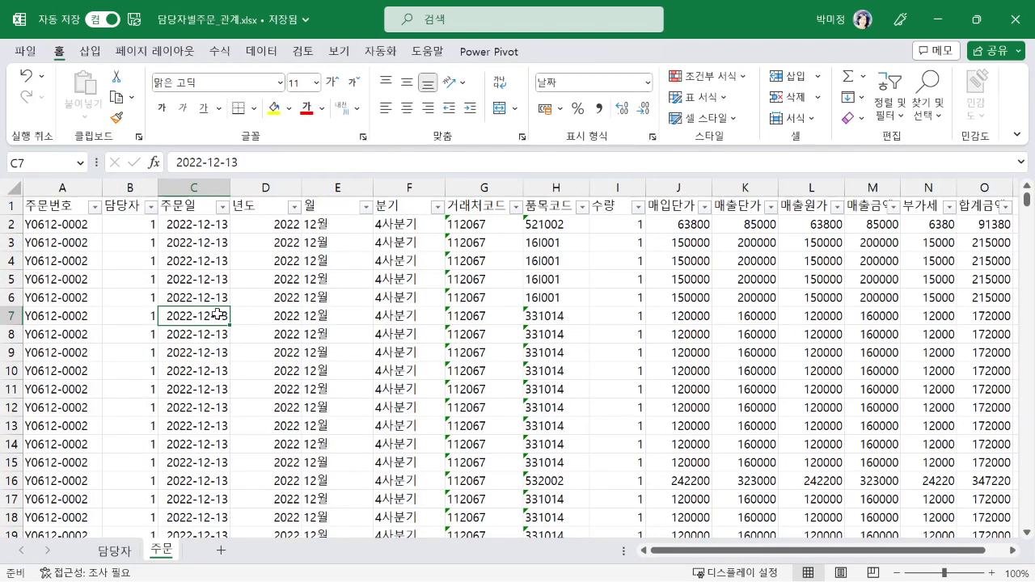
pyautogui.hotkey('ctrl', 't')
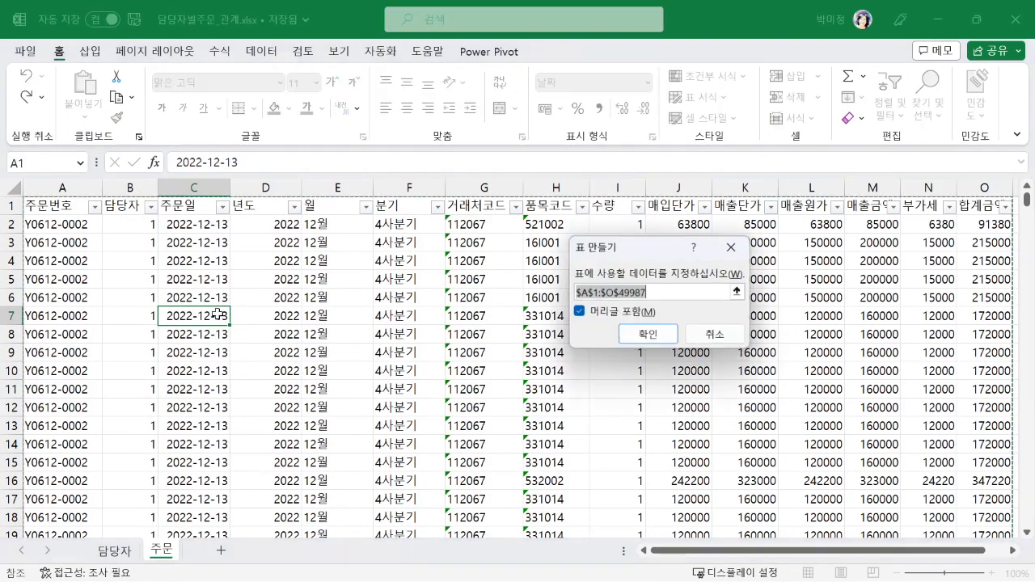
pyautogui.click(649, 334)
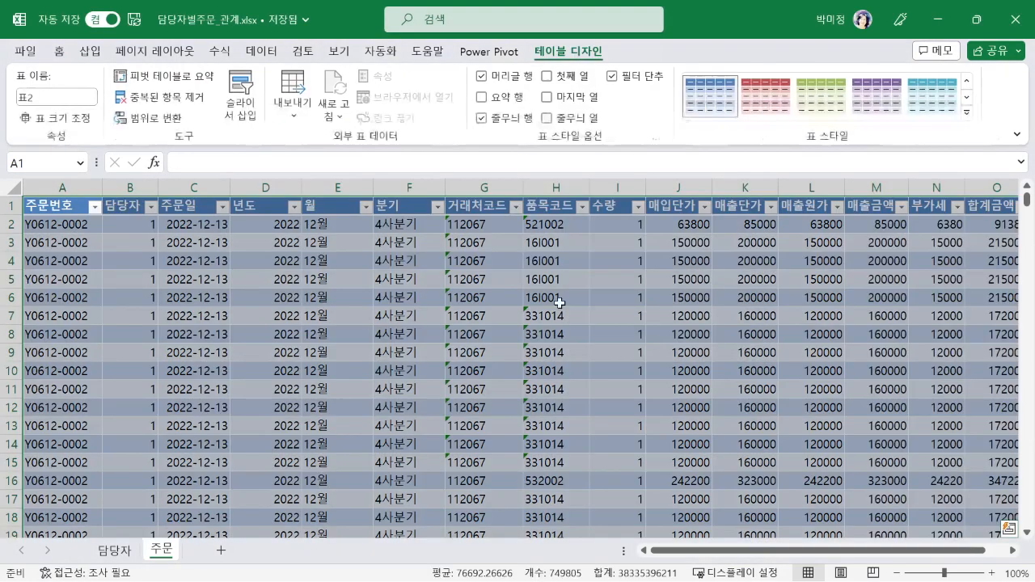
# - Name the orders table 주문
pyautogui.click(76, 95)
pyautogui.write('ㅈ')
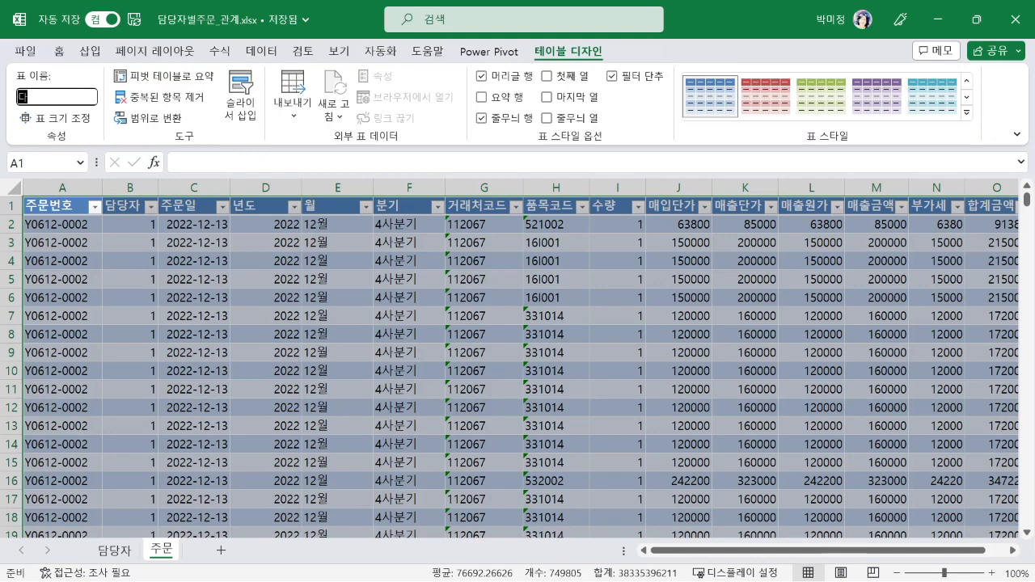
pyautogui.write('ㅜ문')
pyautogui.press('Return')
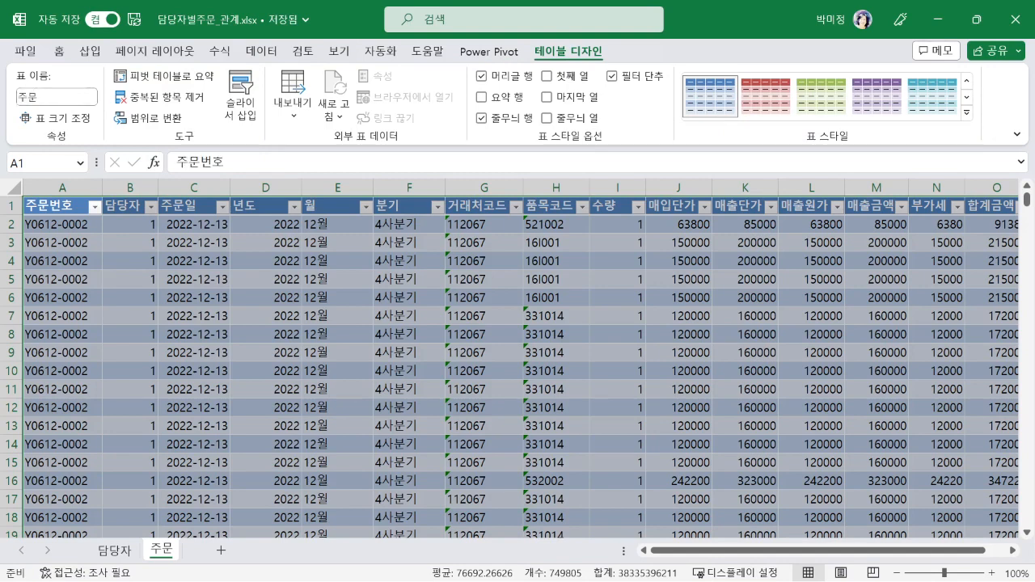
# - Clear the table style from the orders table
pyautogui.click(967, 113)
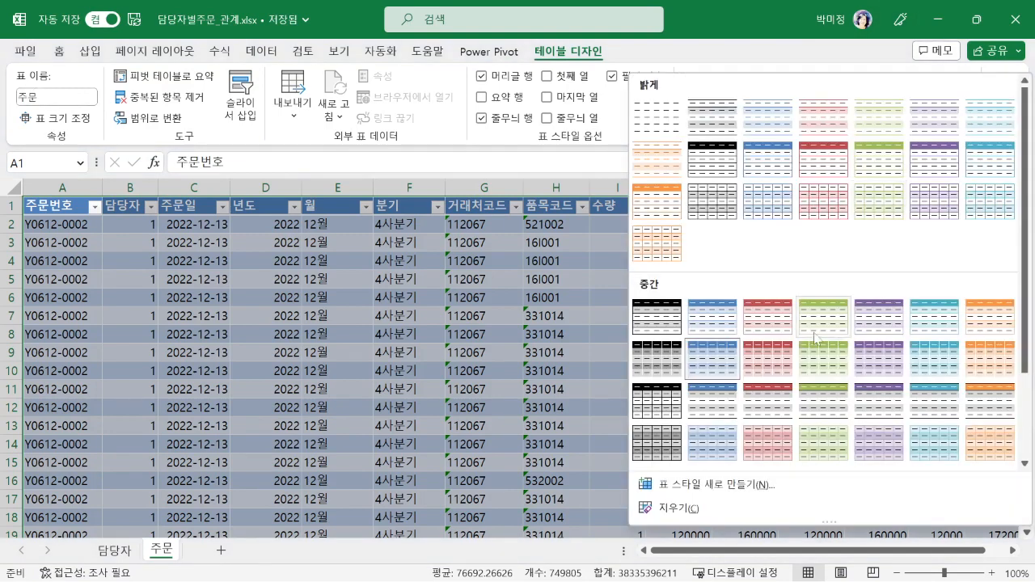
pyautogui.click(688, 514)
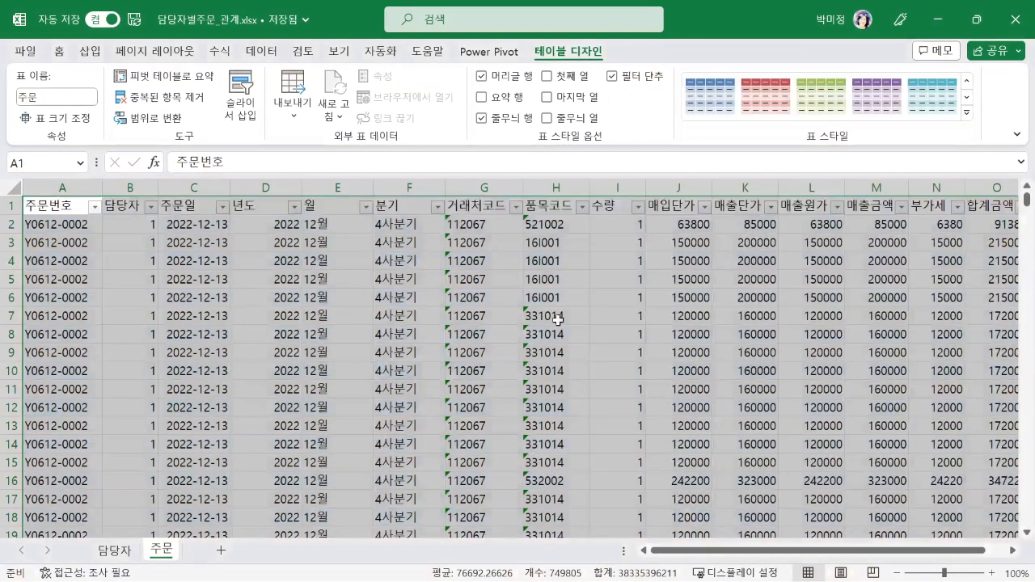
pyautogui.click(522, 279)
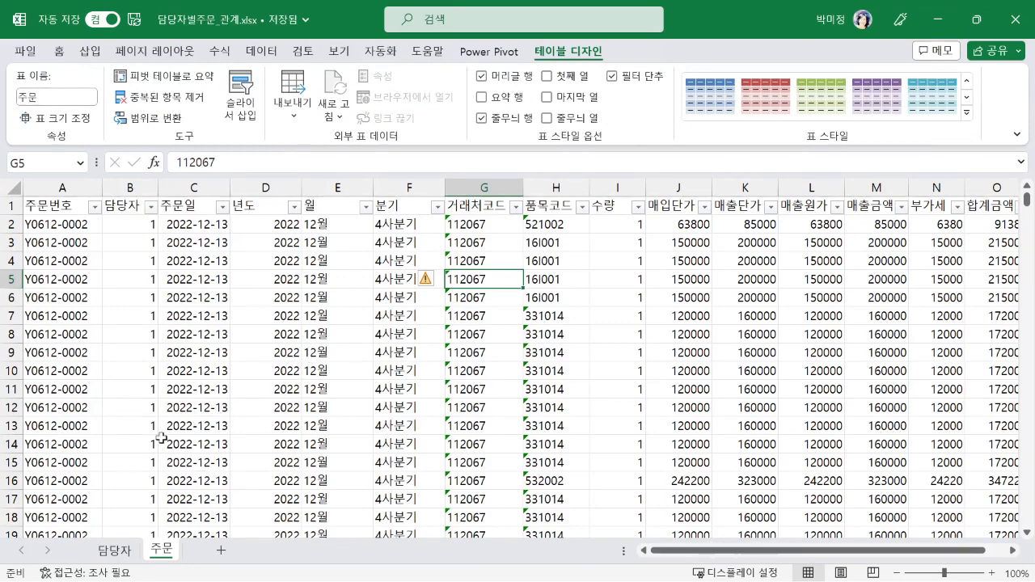
pyautogui.click(188, 353)
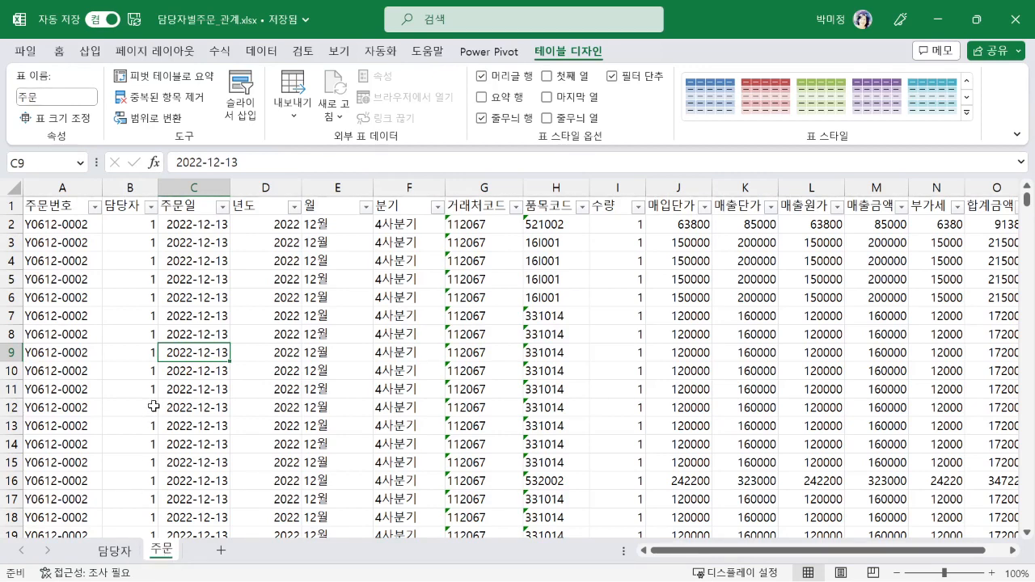
# - Start a new table relationship with worksheet table 담당자 as the table and worksheet table 주문 as the related table
pyautogui.click(259, 50)
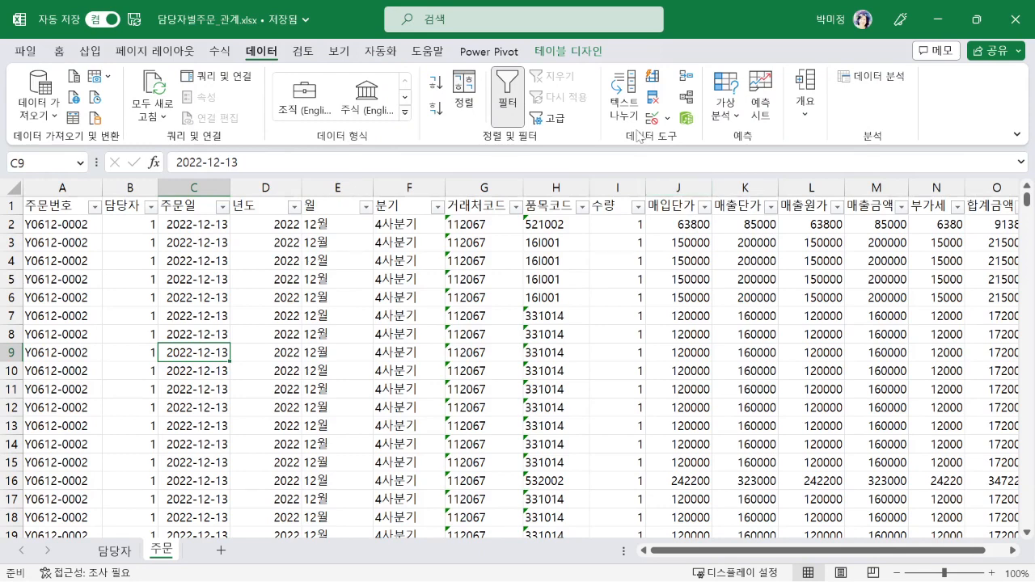
pyautogui.click(689, 107)
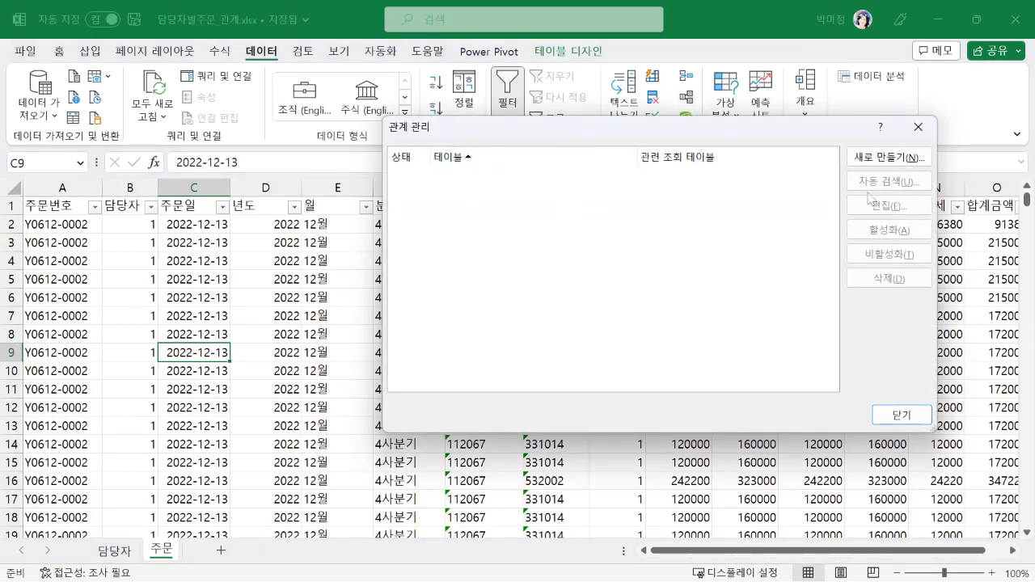
pyautogui.click(885, 157)
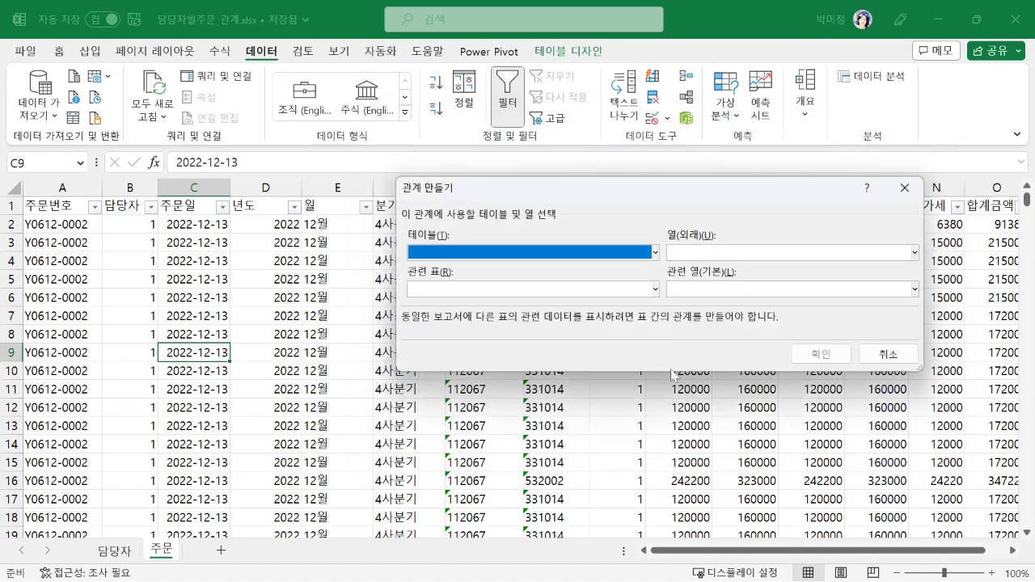
pyautogui.click(655, 253)
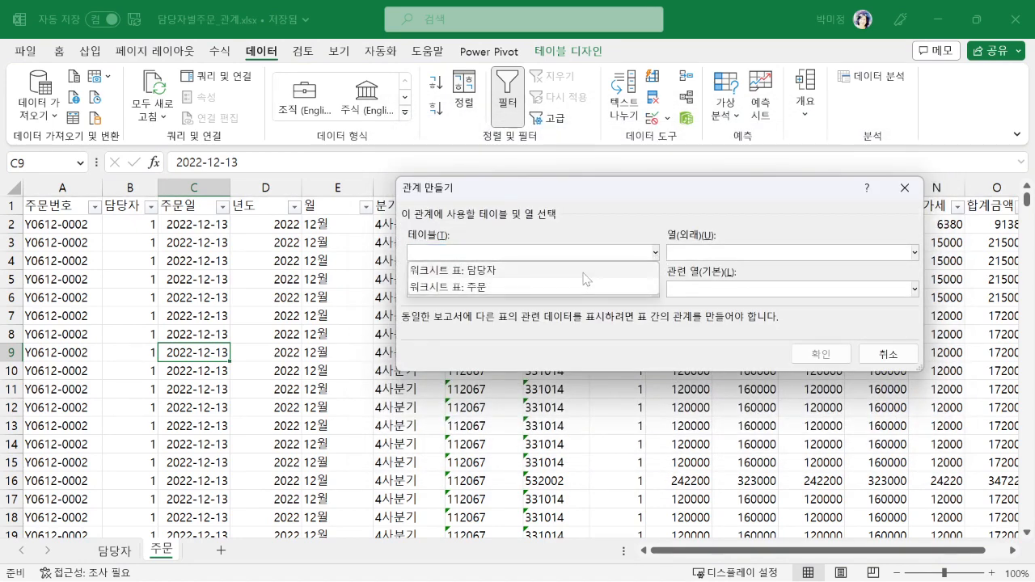
pyautogui.click(584, 273)
pyautogui.click(654, 289)
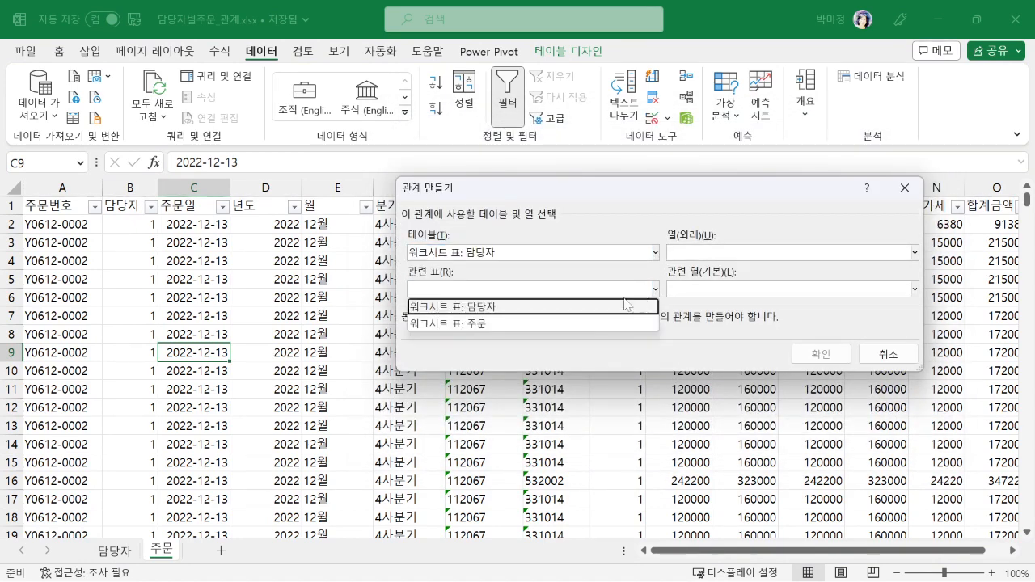
pyautogui.click(579, 325)
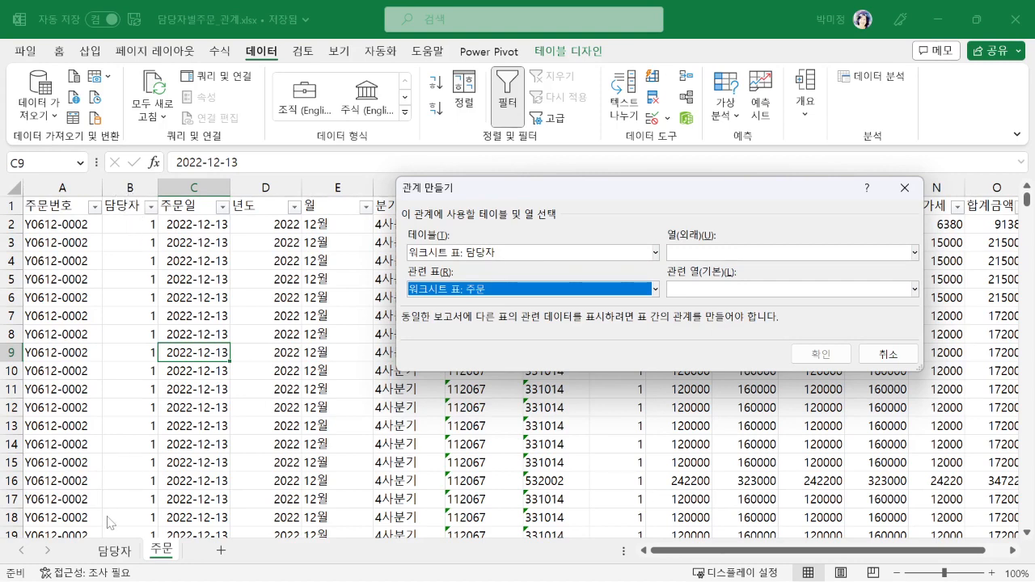
# - Set the foreign column to 사번 and the related primary column to 담당자, and create the relationship
pyautogui.click(841, 259)
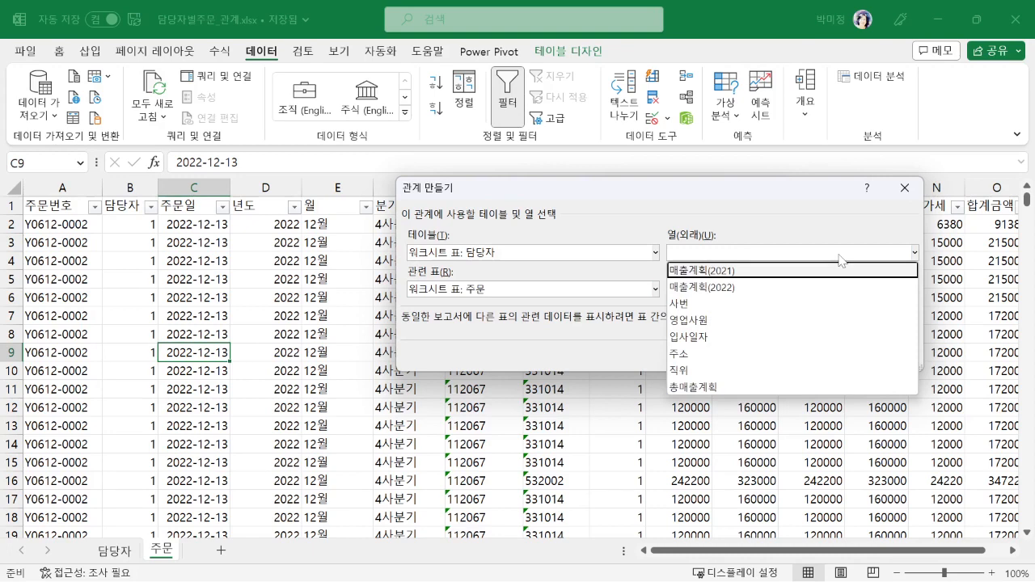
pyautogui.click(769, 305)
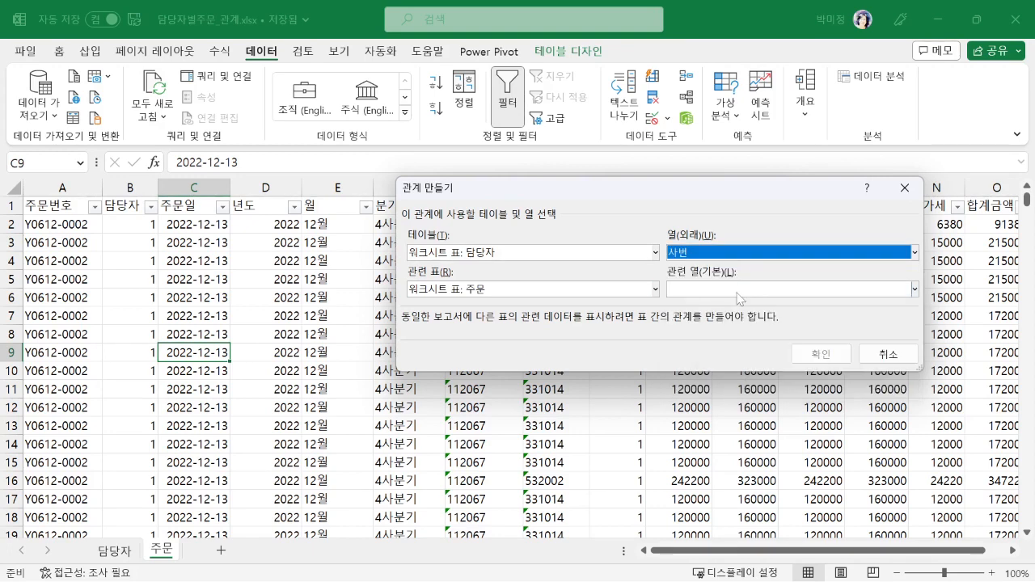
pyautogui.click(740, 289)
pyautogui.click(711, 341)
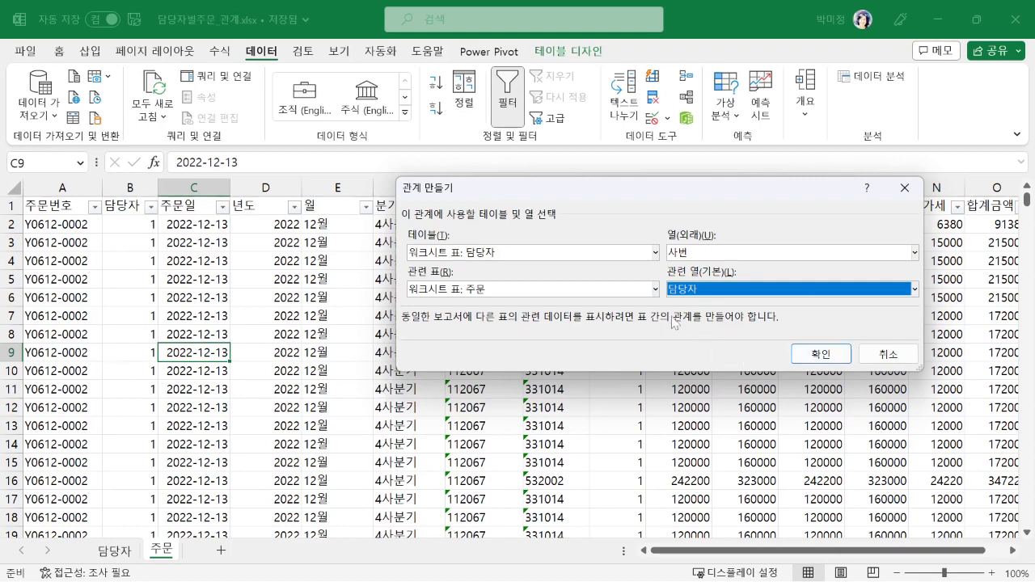
pyautogui.click(802, 356)
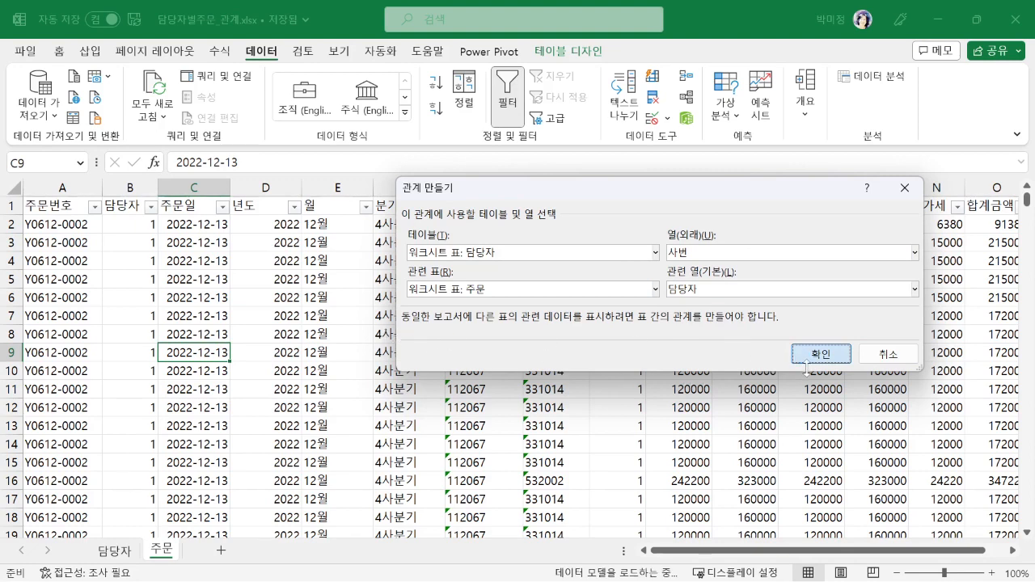
pyautogui.click(813, 356)
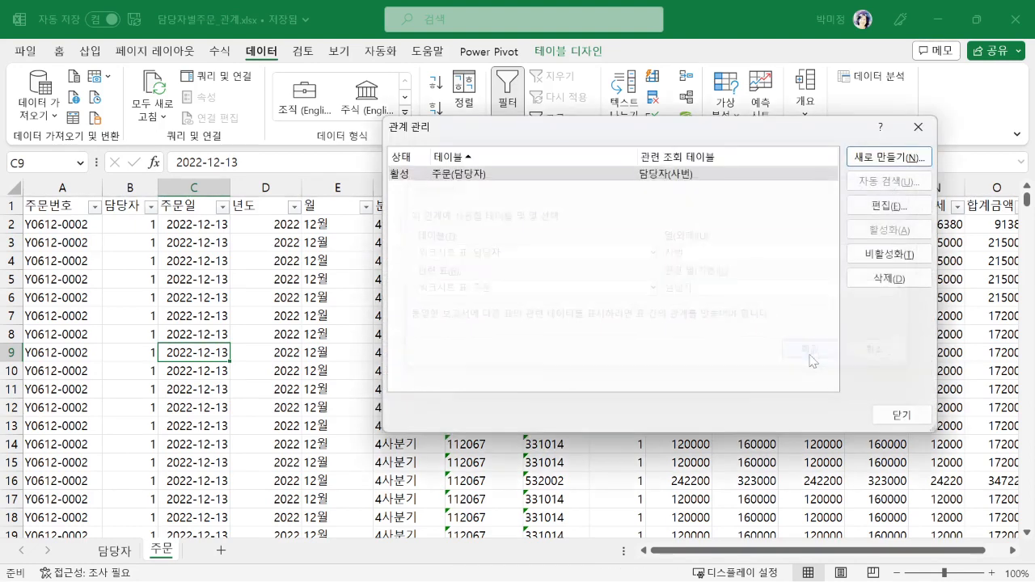
# - Close the relationship manager and return to the order data
pyautogui.click(899, 415)
pyautogui.click(401, 317)
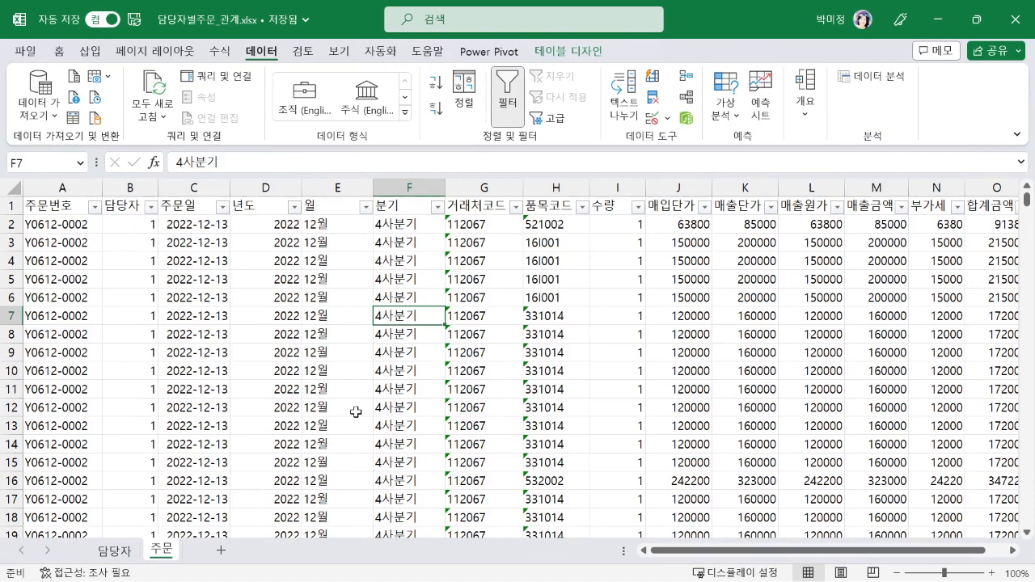
pyautogui.click(349, 331)
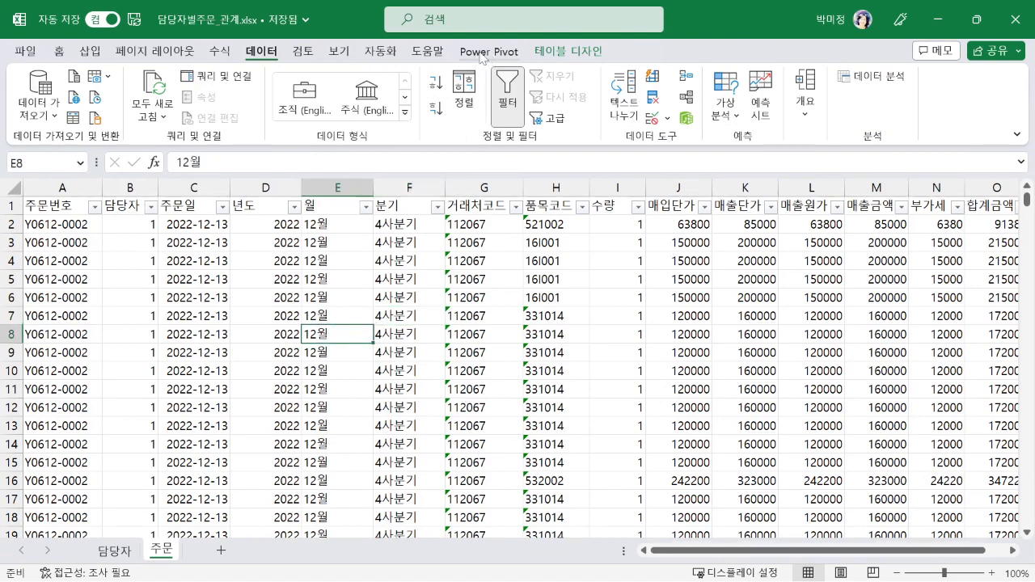
# - Check in the Excel options whether the COM add-in Microsoft Power Pivot for Excel is enabled, leaving the add-in settings unchanged
pyautogui.click(58, 54)
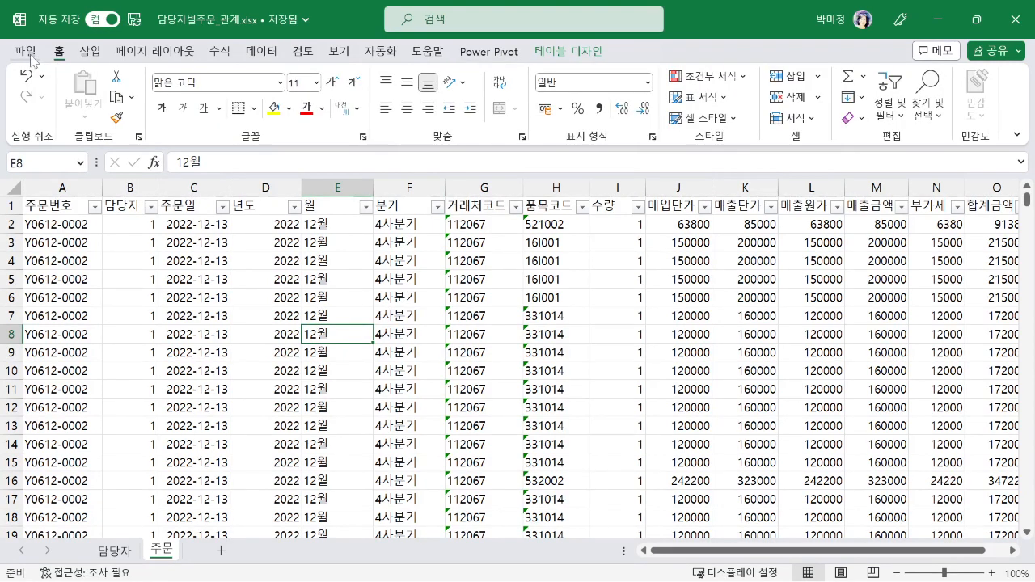
pyautogui.click(26, 51)
pyautogui.click(61, 499)
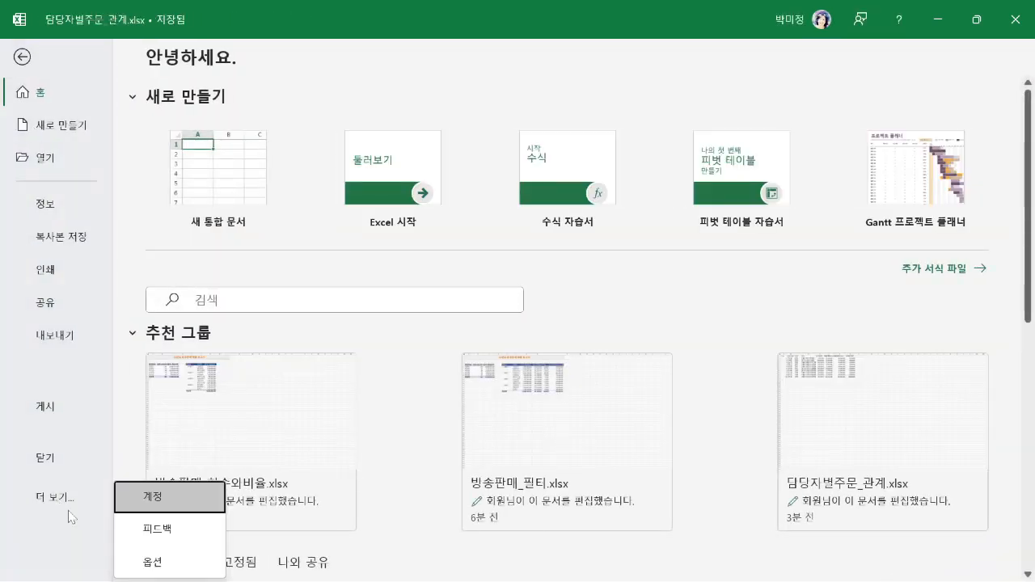
pyautogui.click(155, 562)
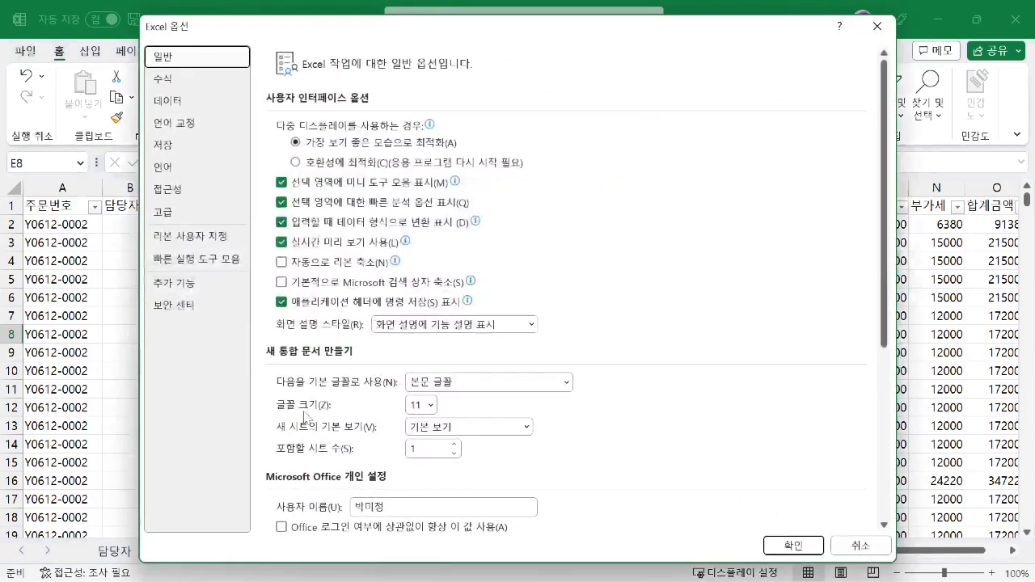
pyautogui.click(194, 283)
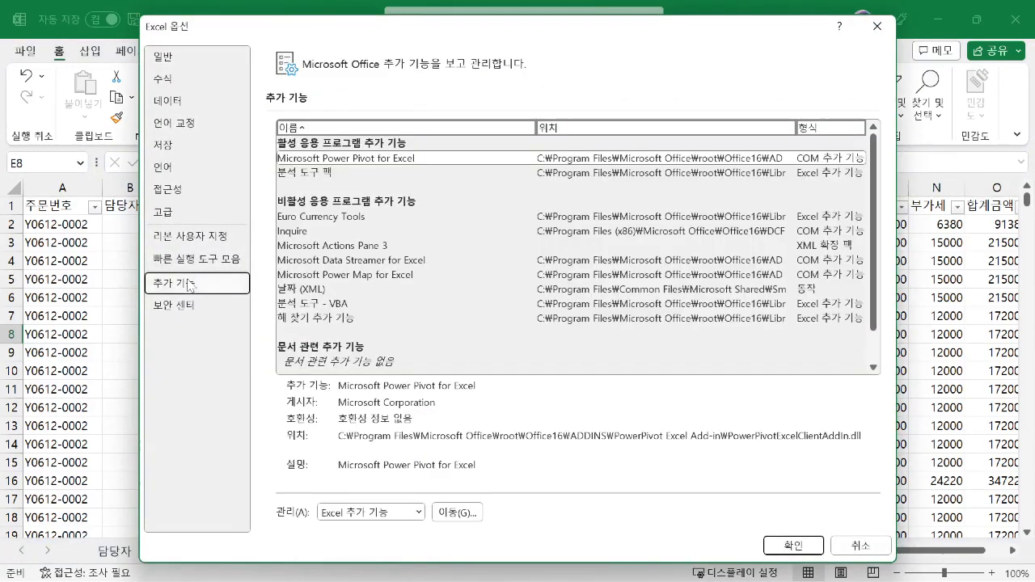
pyautogui.click(397, 518)
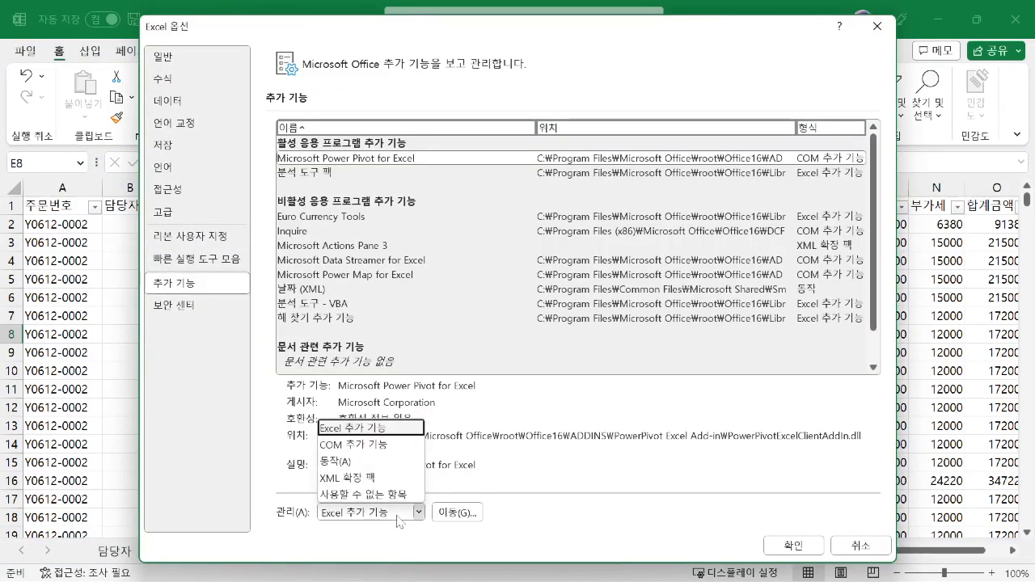
pyautogui.click(380, 444)
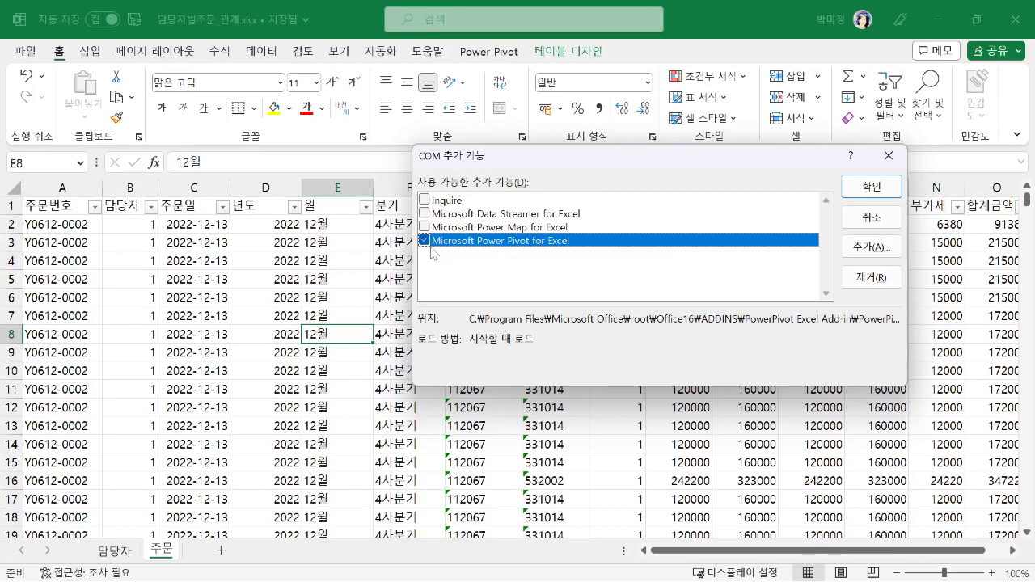
pyautogui.click(870, 218)
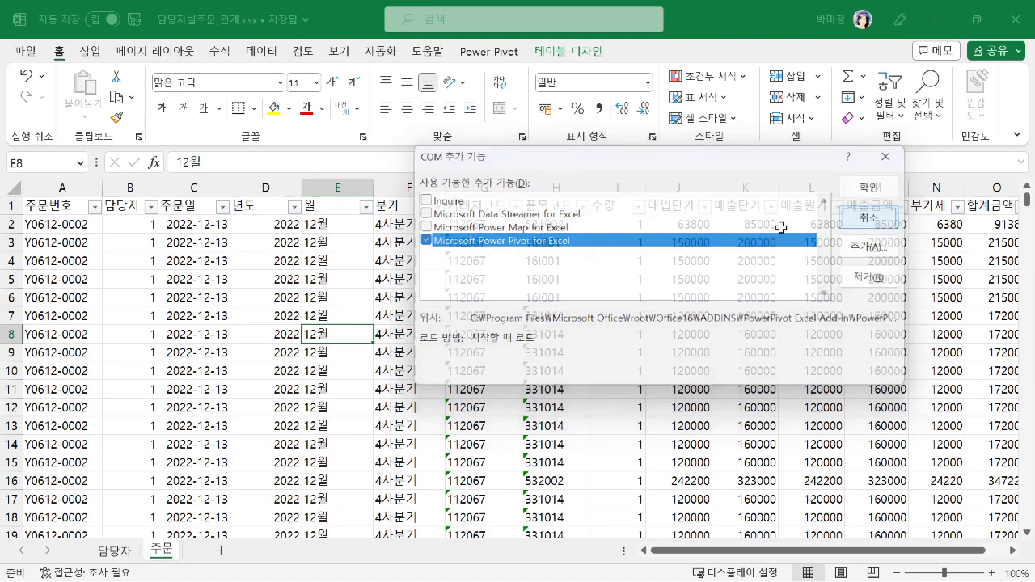
pyautogui.click(493, 277)
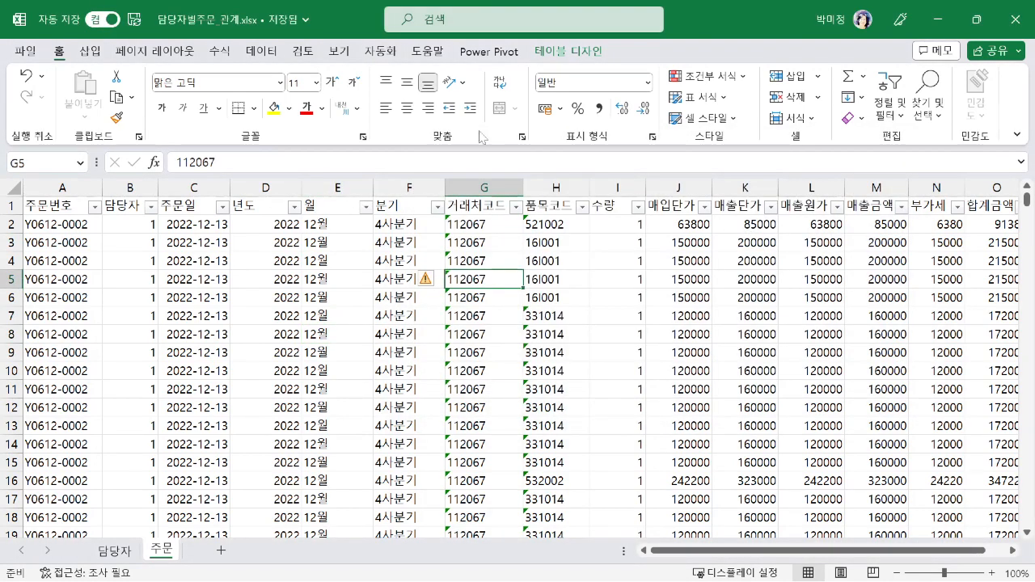
# - View the relationship between the 담당자 and 주문 tables in the Power Pivot diagram view and return to the workbook
pyautogui.click(485, 52)
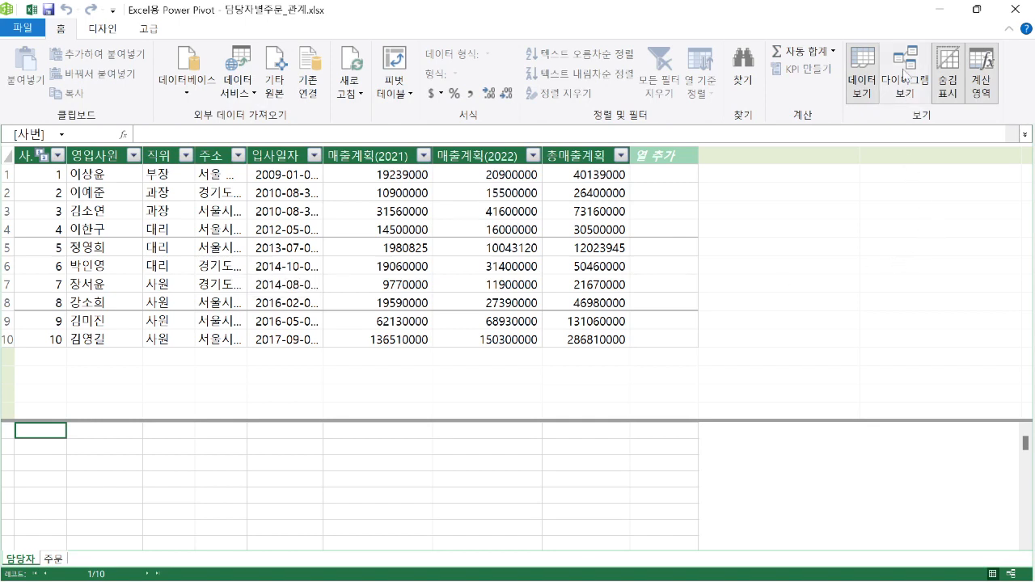
pyautogui.click(904, 74)
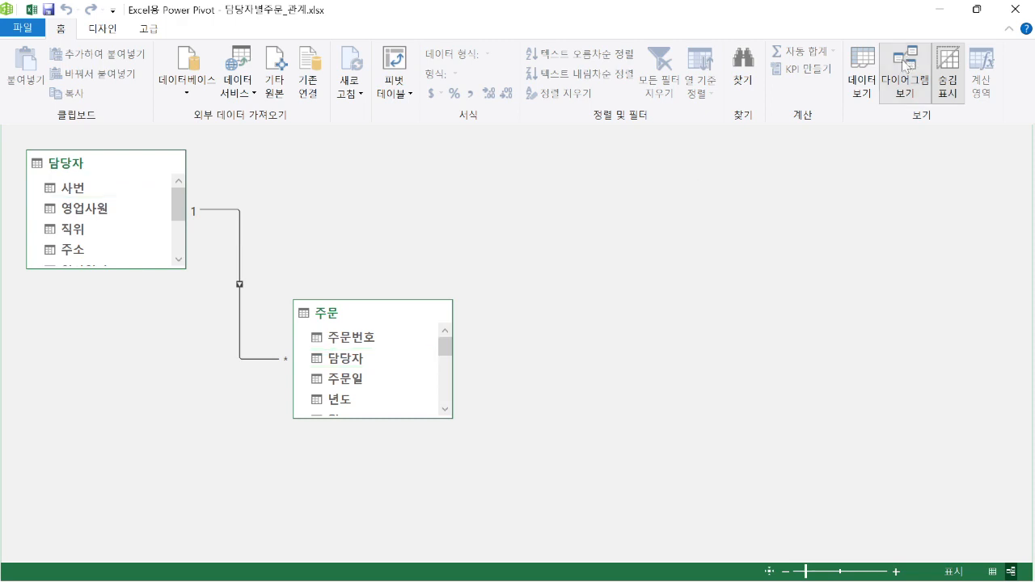
pyautogui.click(1015, 10)
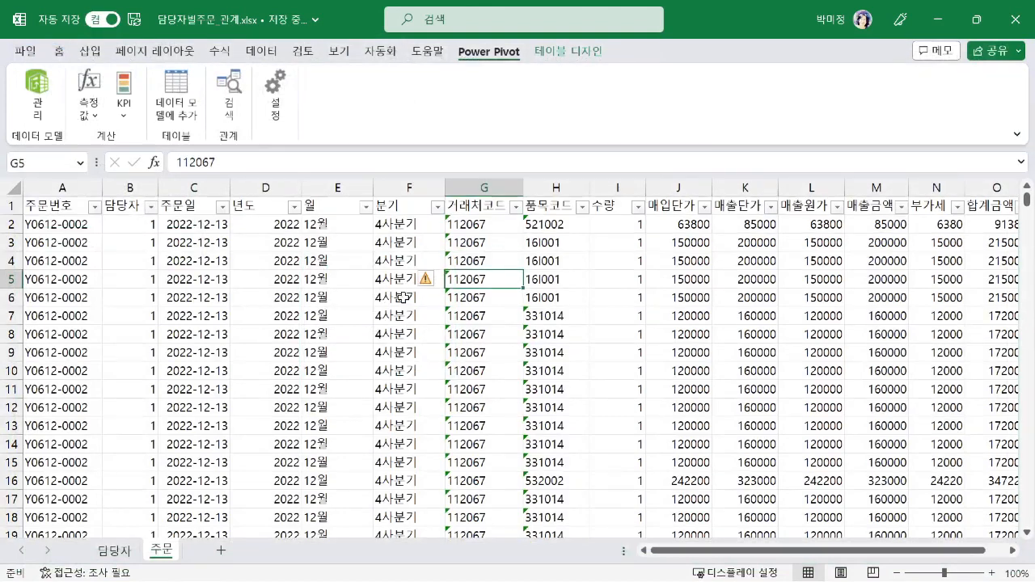
pyautogui.click(291, 356)
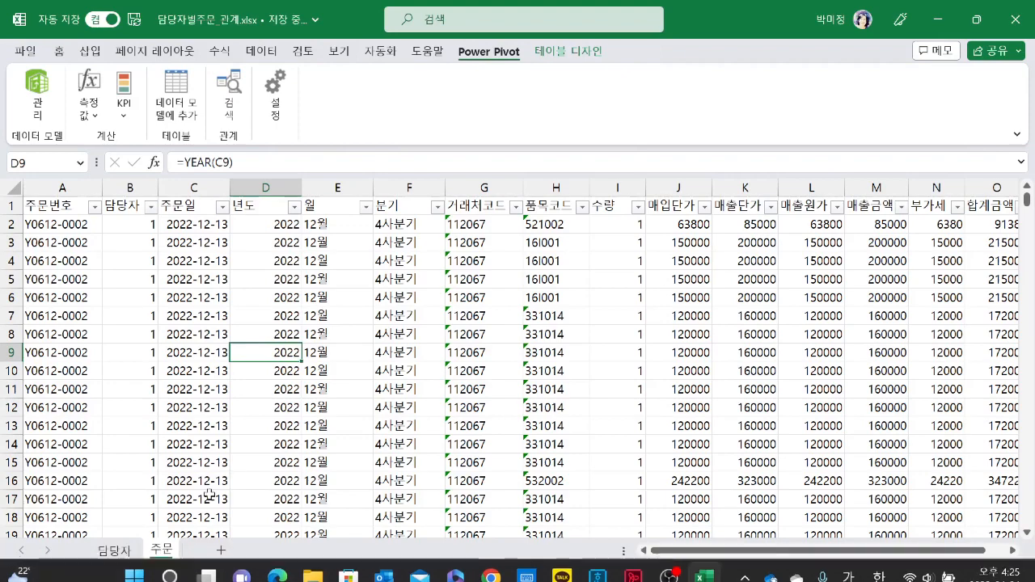
# - Add a new worksheet named 보고서 and select its cell B6
pyautogui.click(221, 550)
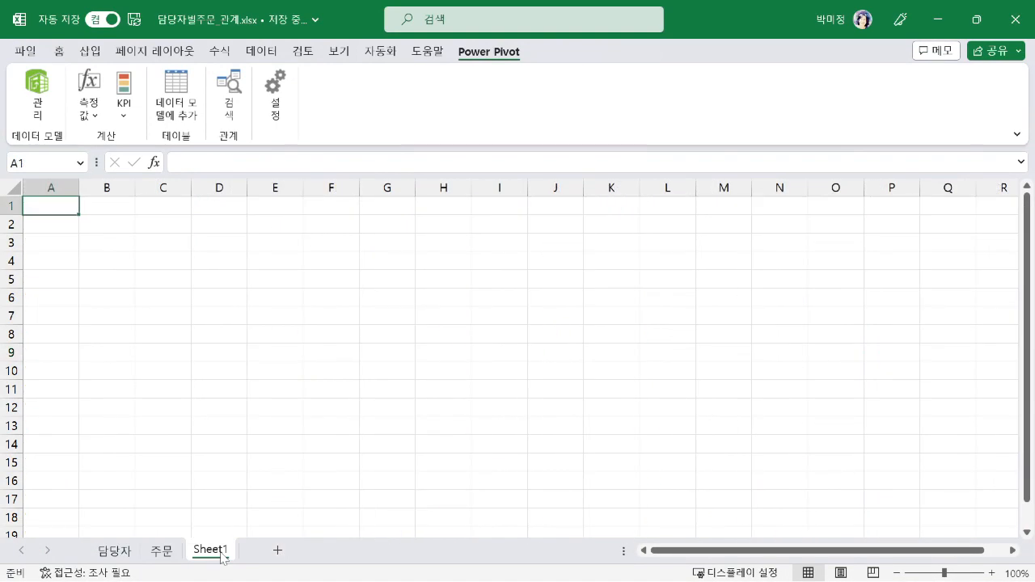
pyautogui.doubleClick(222, 553)
pyautogui.write('ㅂ')
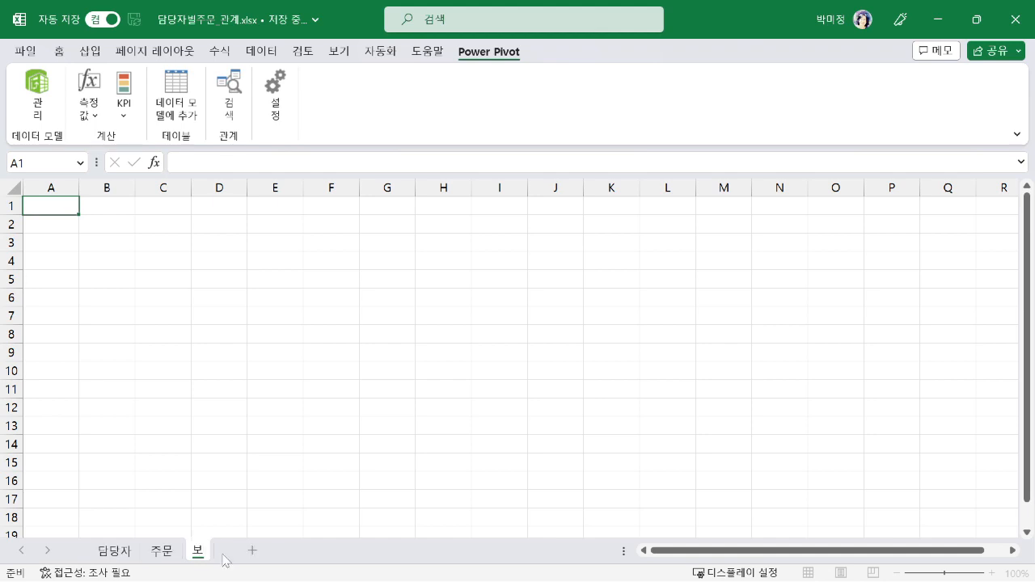
pyautogui.write('고서')
pyautogui.press('Return')
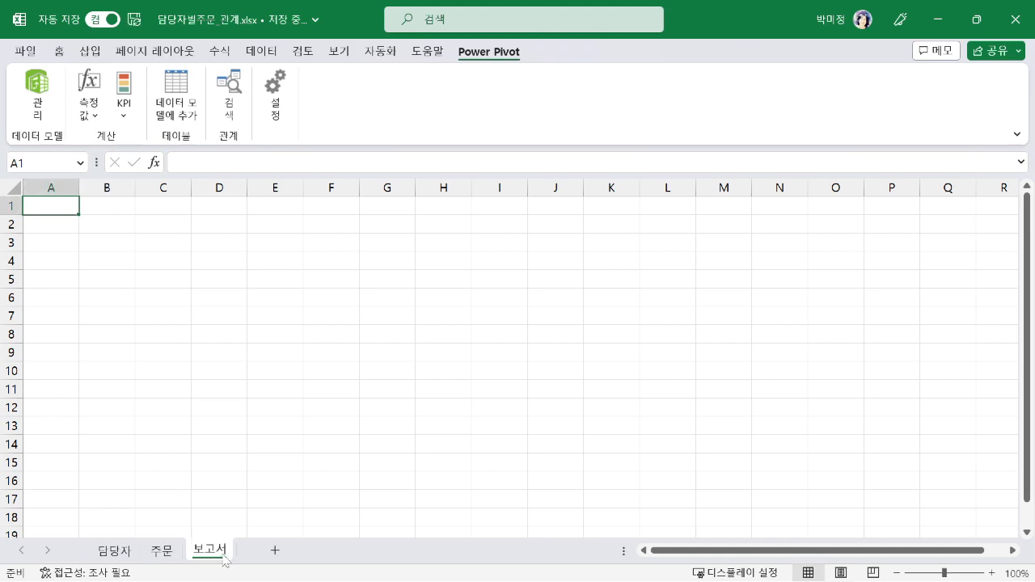
pyautogui.click(117, 299)
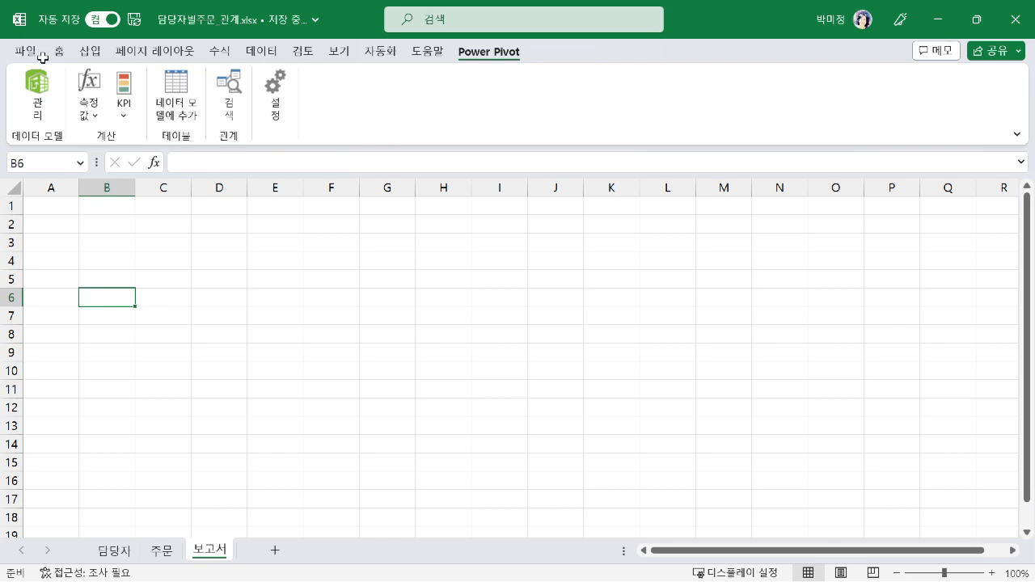
pyautogui.click(91, 52)
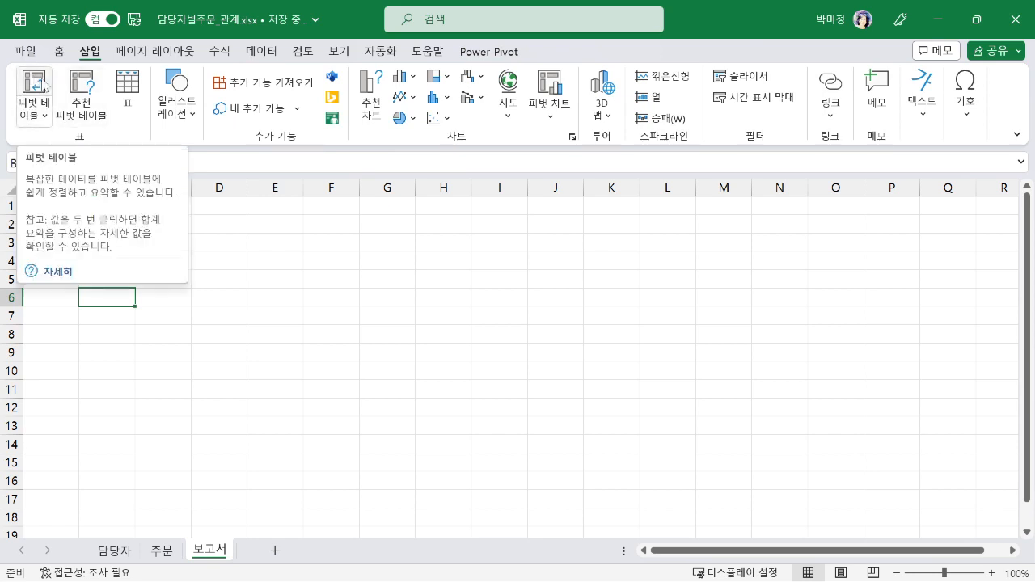
pyautogui.click(34, 84)
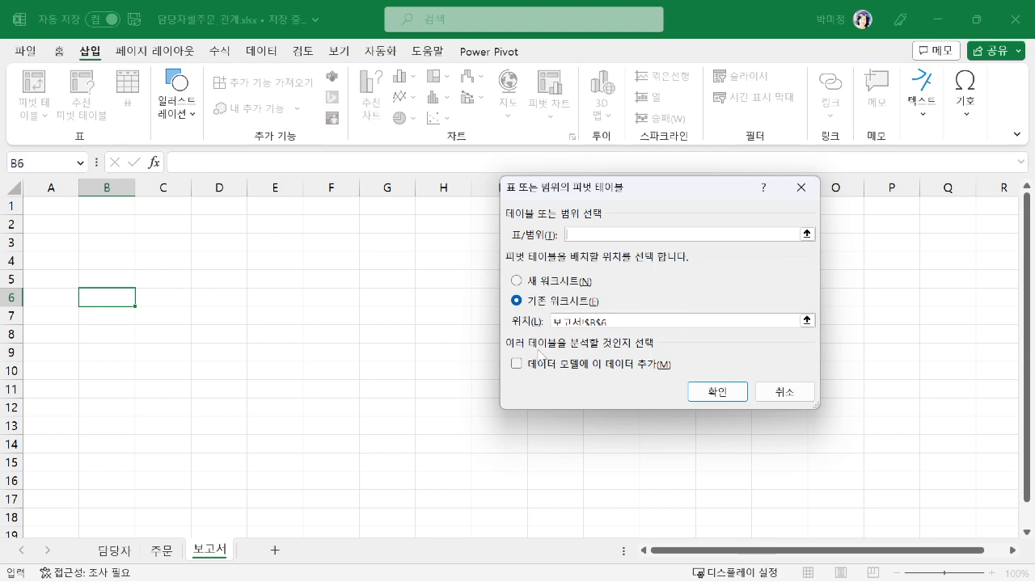
pyautogui.click(783, 392)
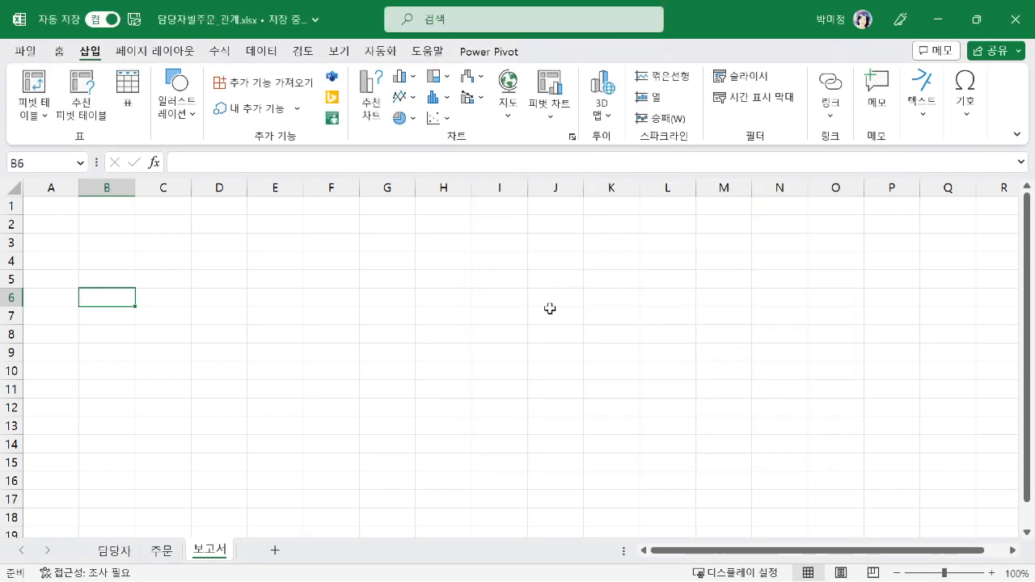
# - Insert a PivotTable from the workbook's data model at cell B6 of the existing 보고서 sheet
pyautogui.click(42, 116)
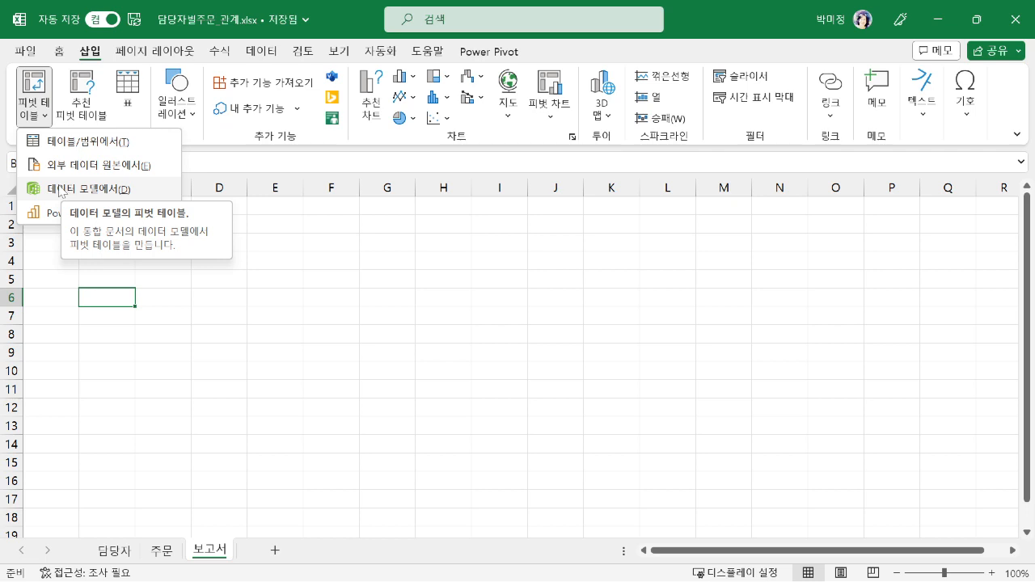
pyautogui.click(59, 189)
pyautogui.moveTo(569, 245); pyautogui.dragTo(512, 236)
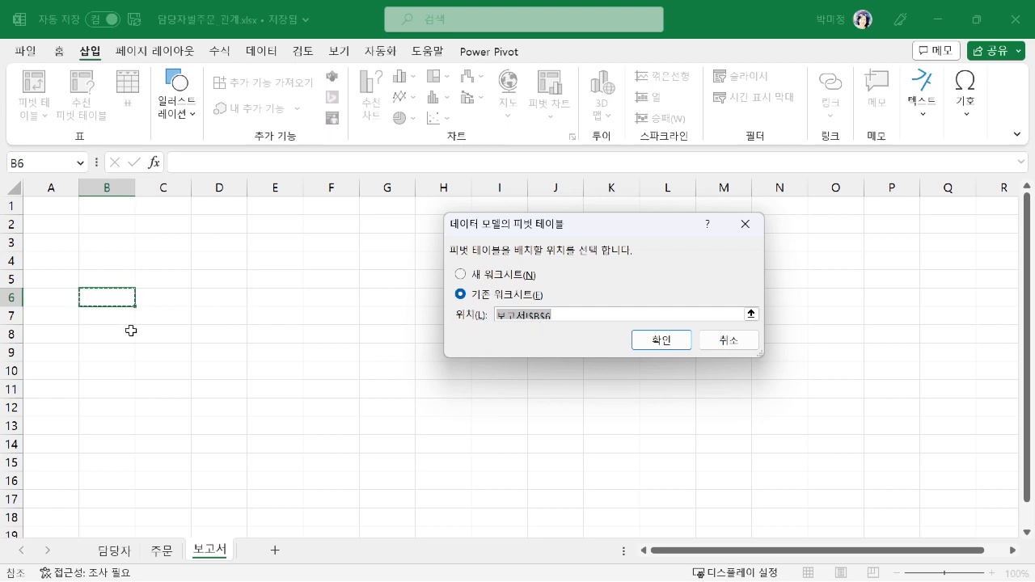
pyautogui.click(656, 343)
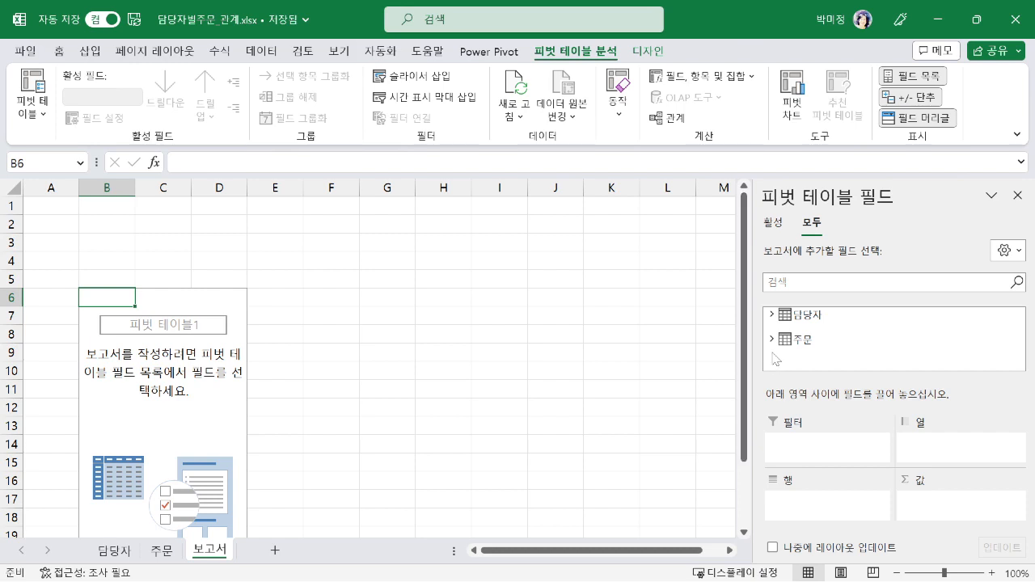
# - Expand the 담당자 and 주문 tables in the PivotTable field list and examine the fields each one offers
pyautogui.click(772, 316)
pyautogui.scroll(-3, 784, 340)
pyautogui.click(771, 352)
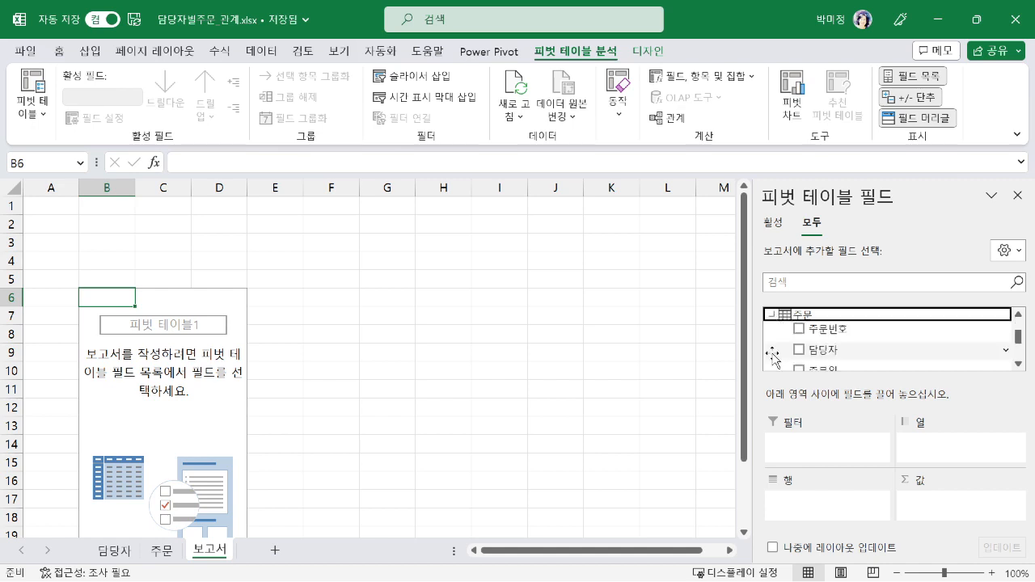
pyautogui.scroll(5, 833, 364)
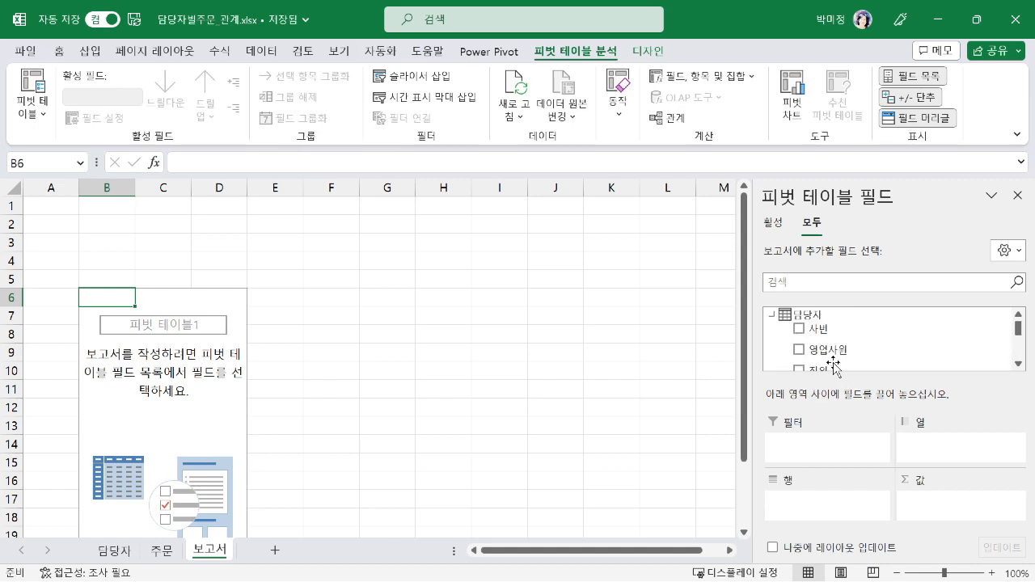
pyautogui.scroll(-5, 831, 335)
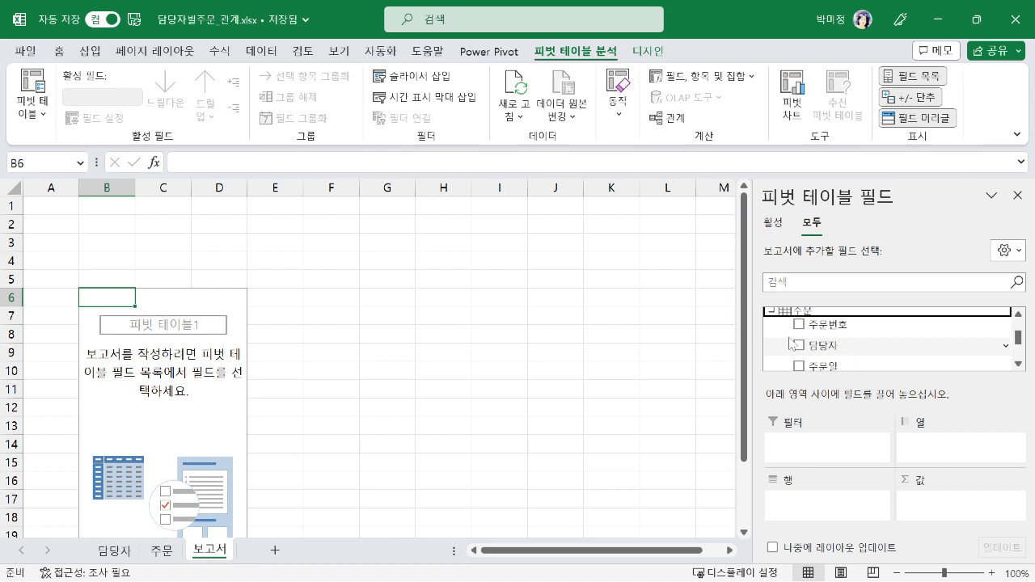
pyautogui.scroll(5, 873, 344)
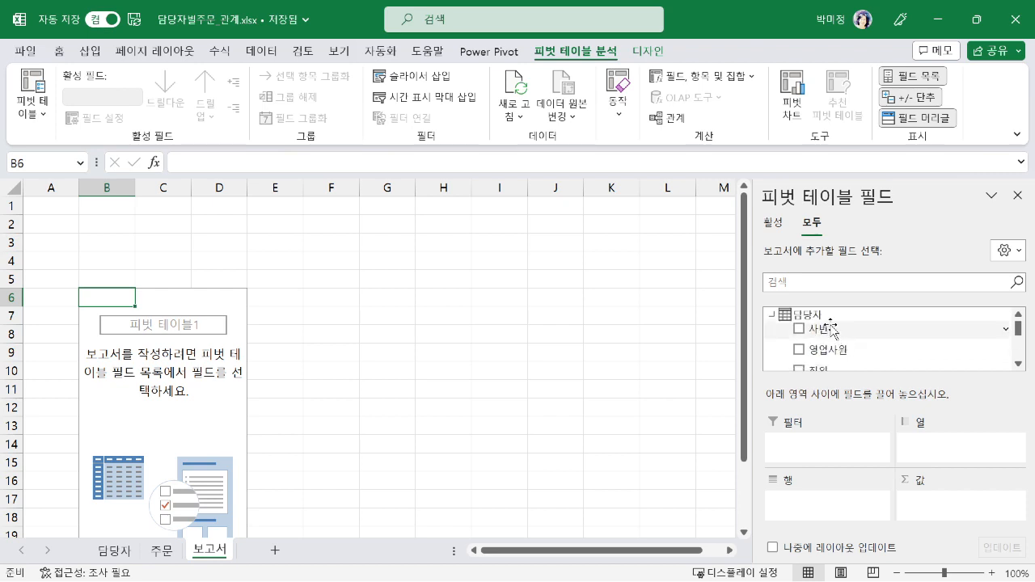
pyautogui.scroll(-2, 833, 330)
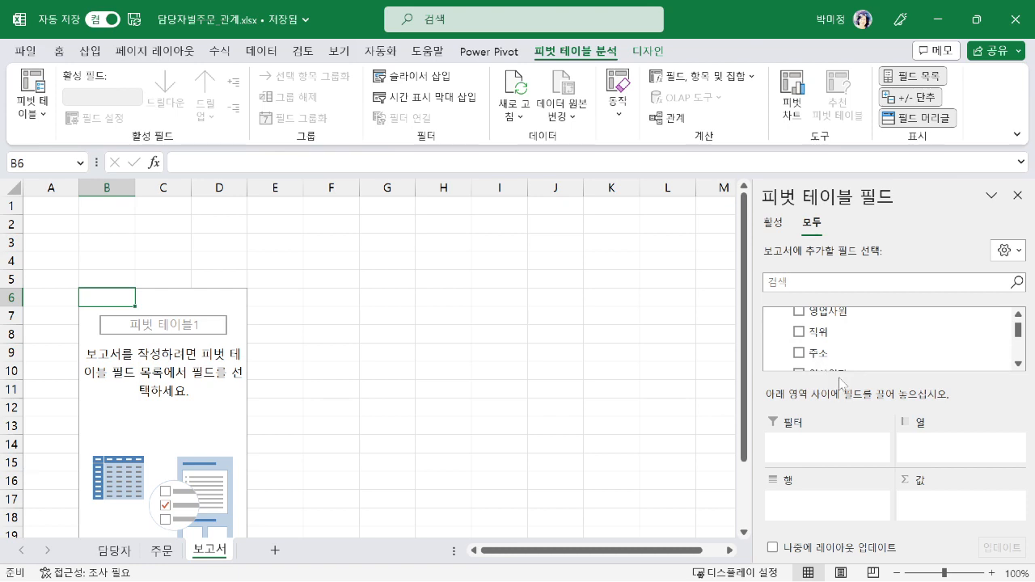
pyautogui.scroll(2, 835, 358)
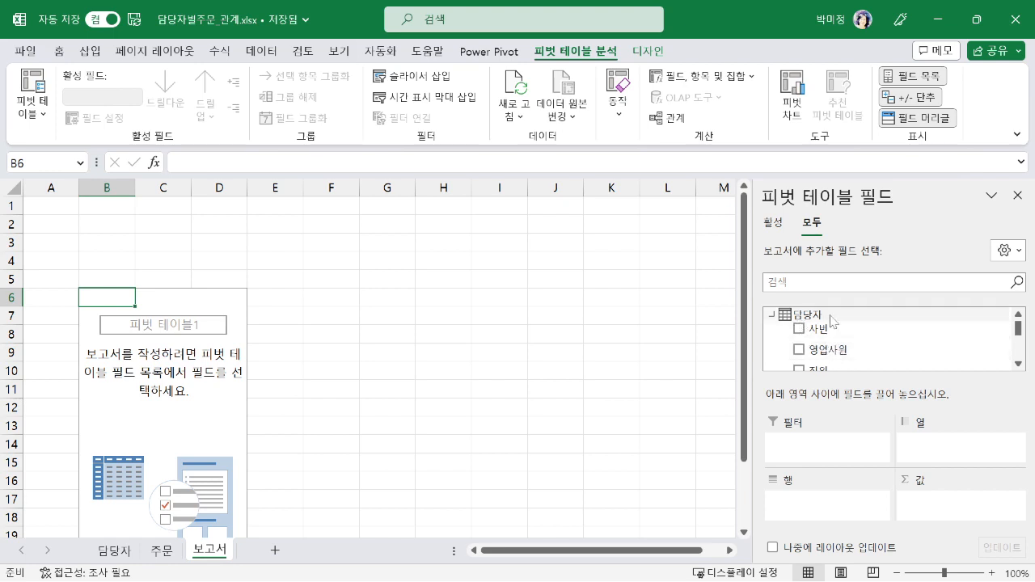
pyautogui.scroll(-3, 832, 323)
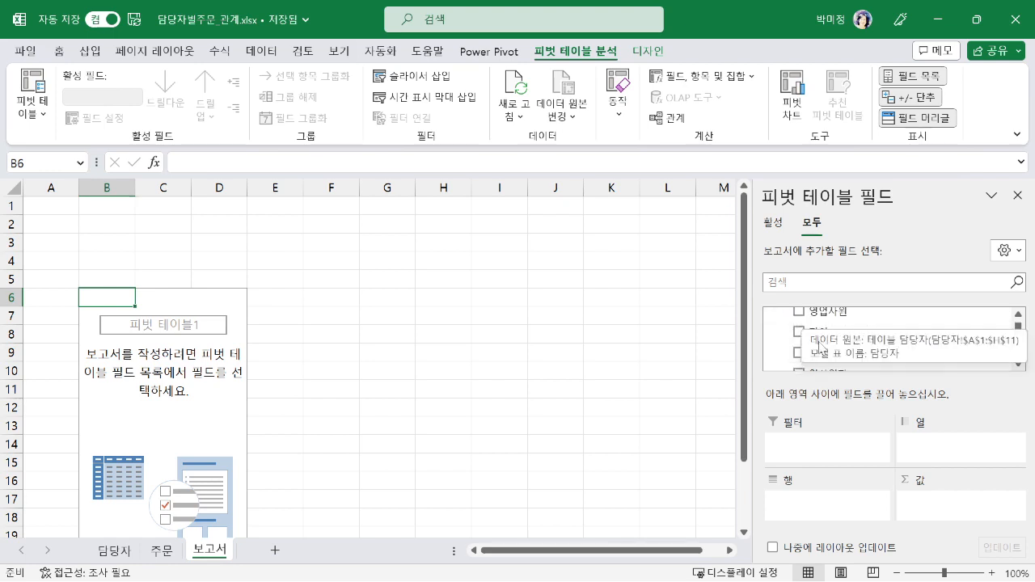
pyautogui.scroll(2, 796, 325)
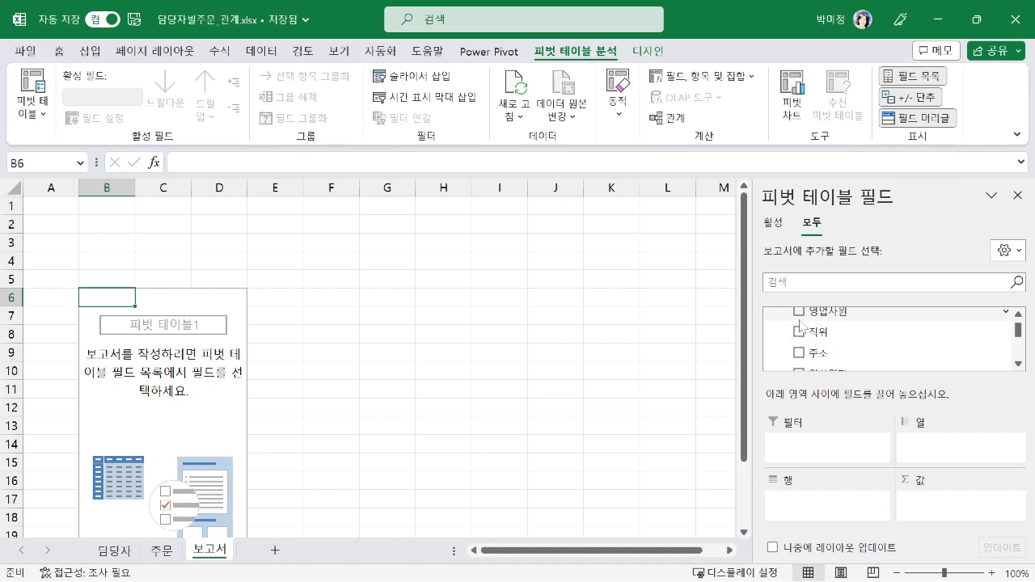
# - Add 영업사원 from the 담당자 table as rows and 합계금액 from the 주문 table as summed values
pyautogui.click(799, 312)
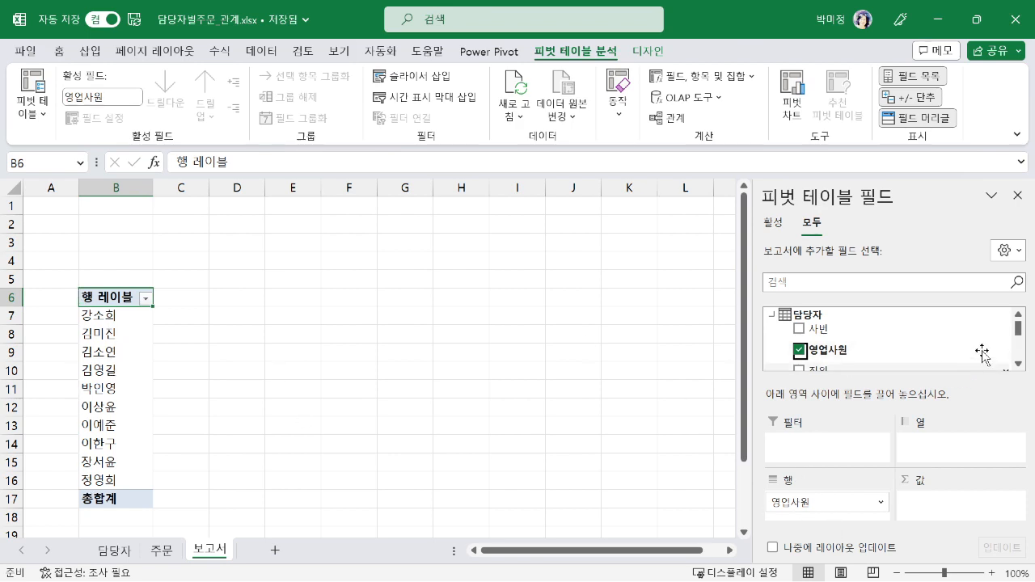
pyautogui.scroll(-5, 1015, 339)
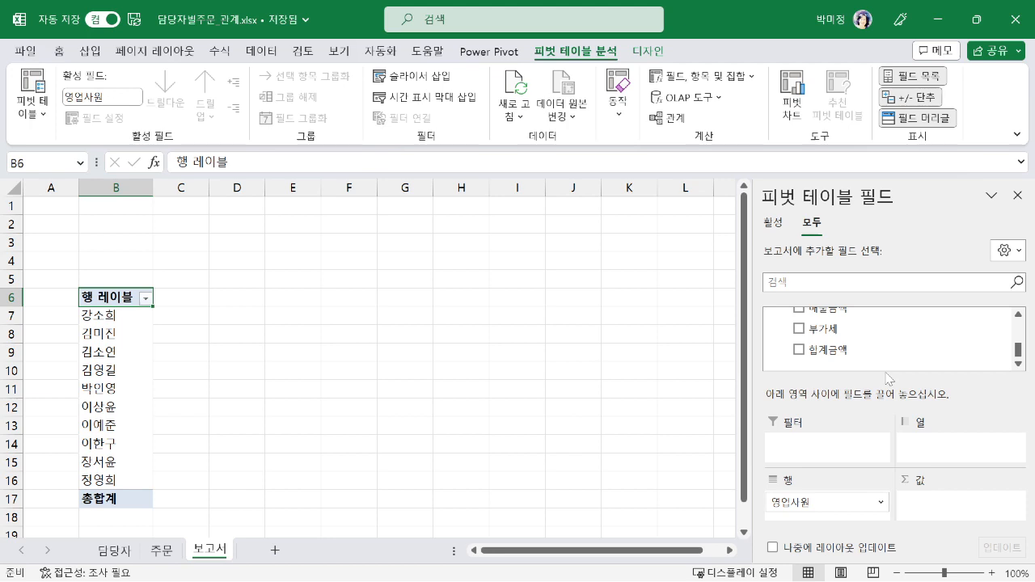
pyautogui.click(799, 350)
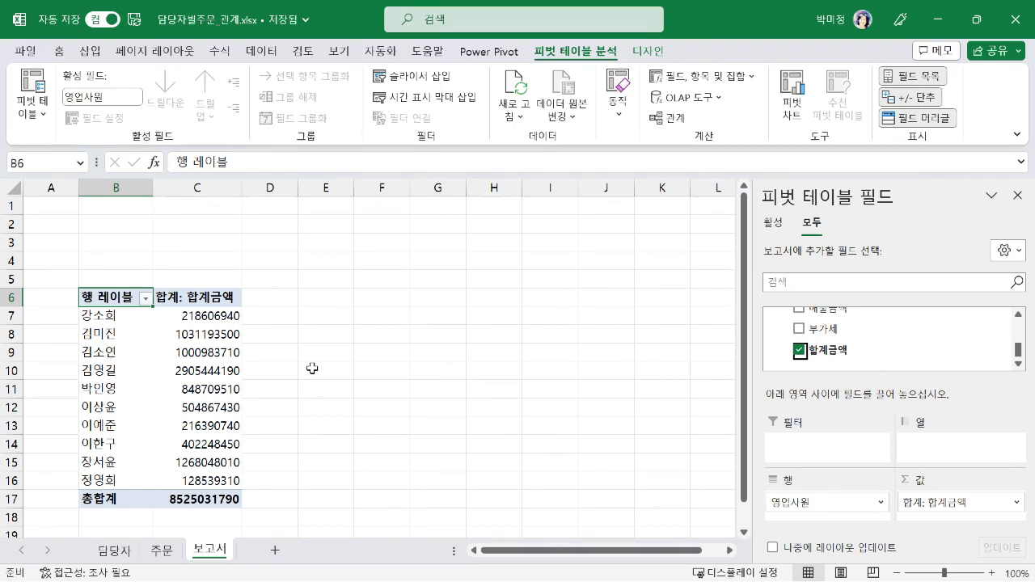
# - Apply the comma number style to the PivotTable's 합계금액 sums in C7:C17, including the grand total
pyautogui.moveTo(169, 317); pyautogui.dragTo(207, 499)
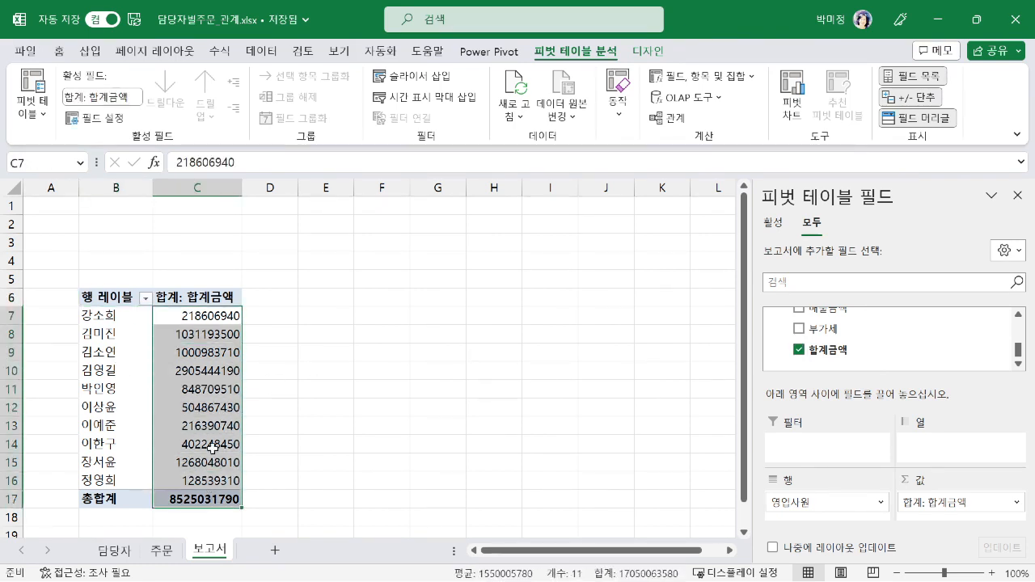
pyautogui.click(59, 51)
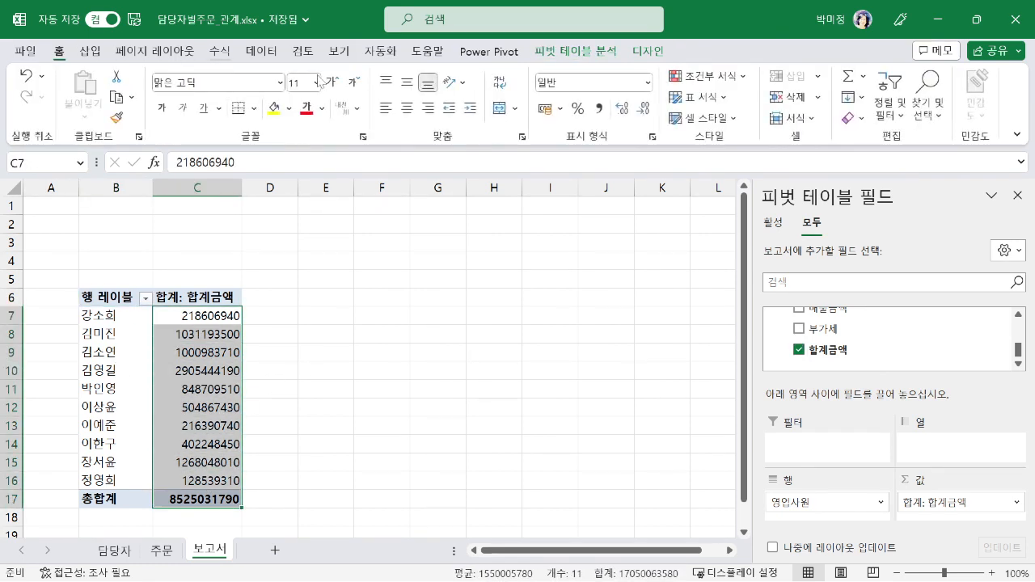
pyautogui.click(599, 109)
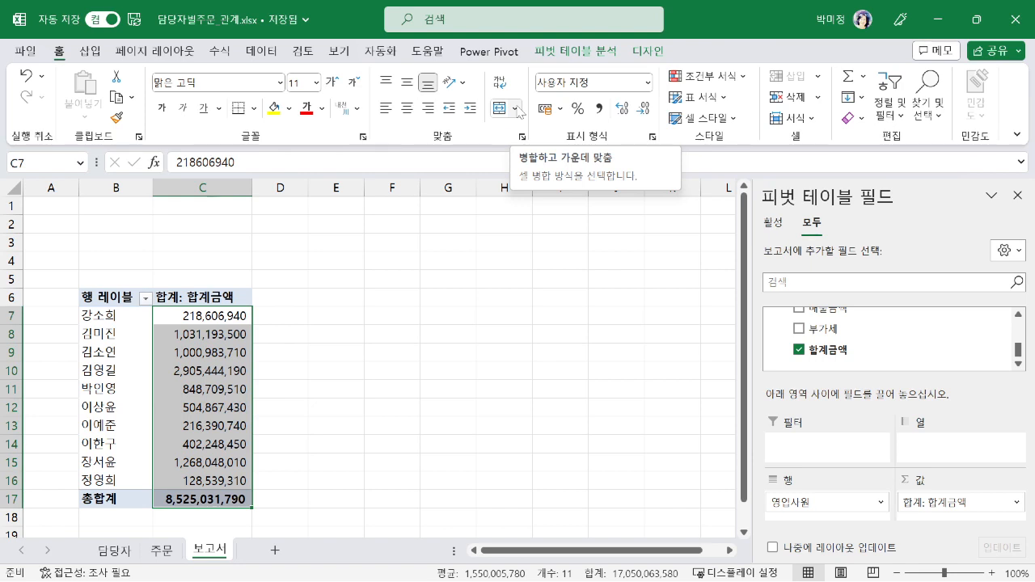
pyautogui.click(340, 432)
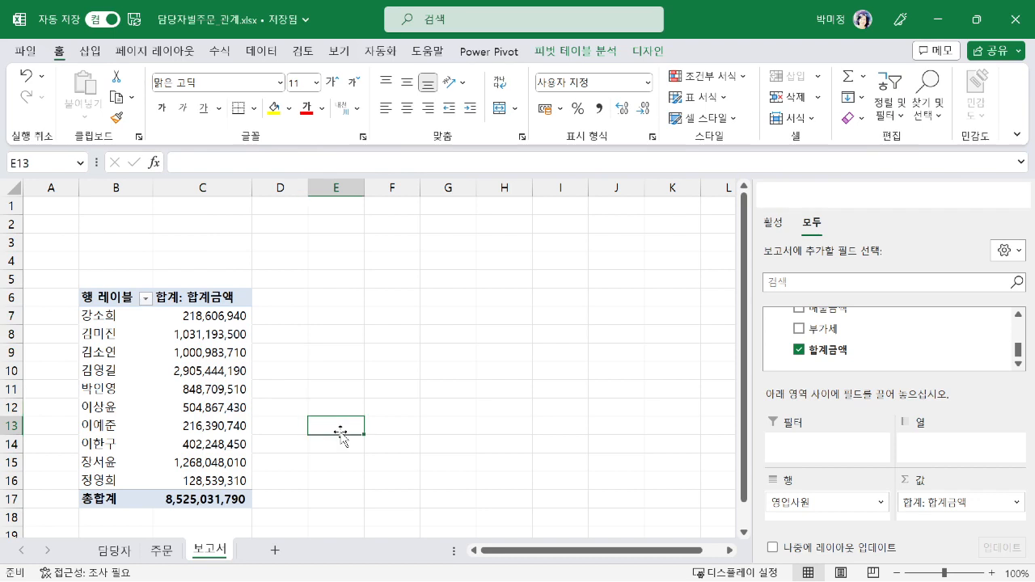